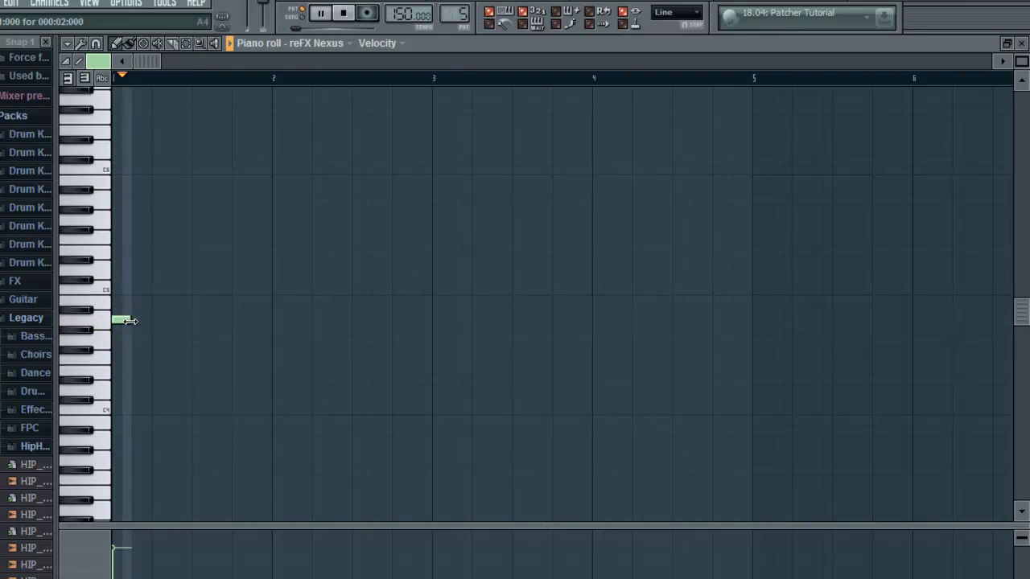
Step: Place two-step A4 and D6 notes on the first two beats of bar 1, auditioning them with playback
key("space")
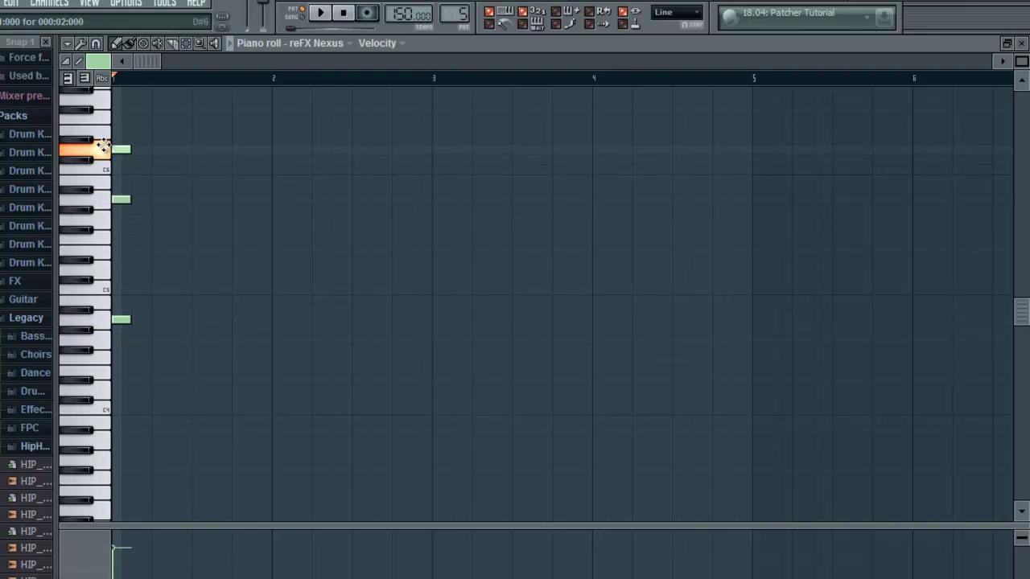
key("space")
key("space")
key("space")
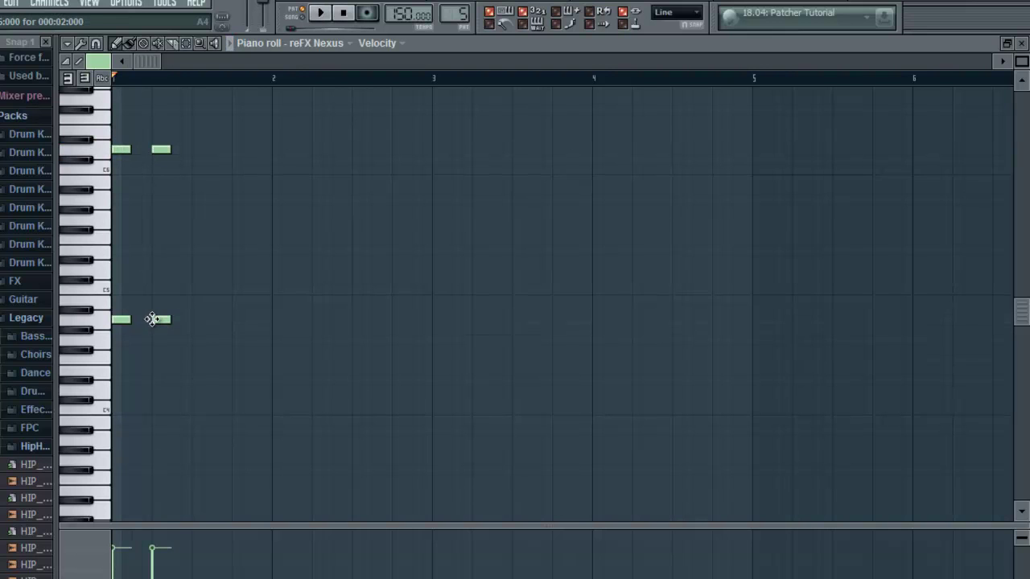
Step: Complete bar 1 with A4 and C6 notes on beats 3 and 4, checking the pattern by playing it
scroll(159, 325, "up", 4)
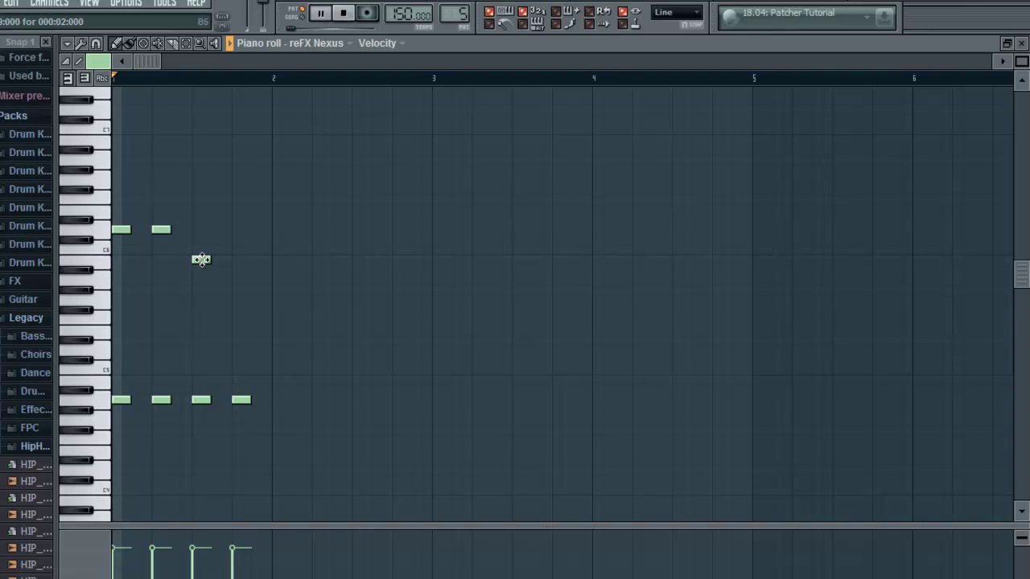
key("space")
key("space")
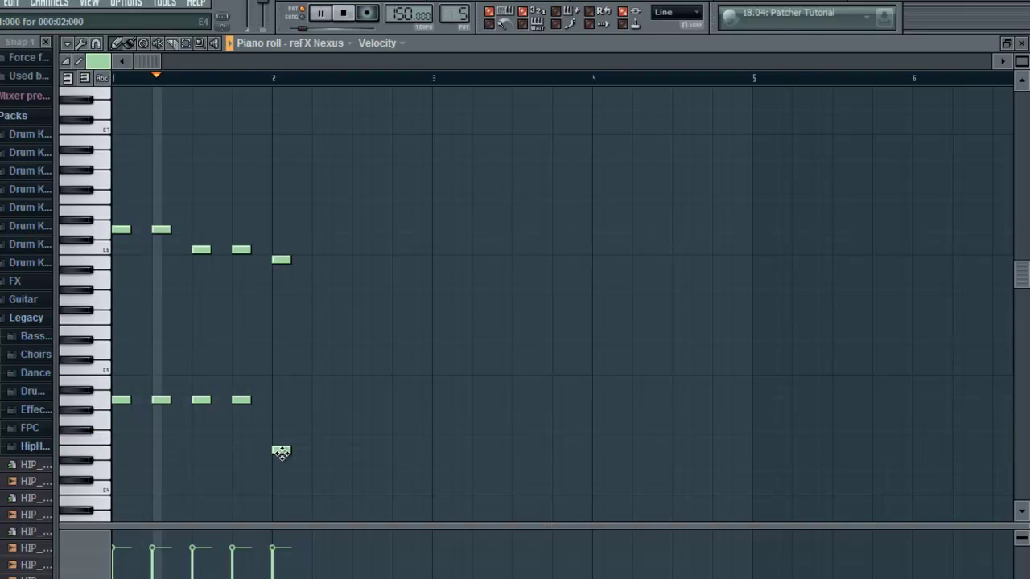
Step: Fill bar 2 with G4 on every beat, B5 above the first two beats and G5 above the last two
key("space")
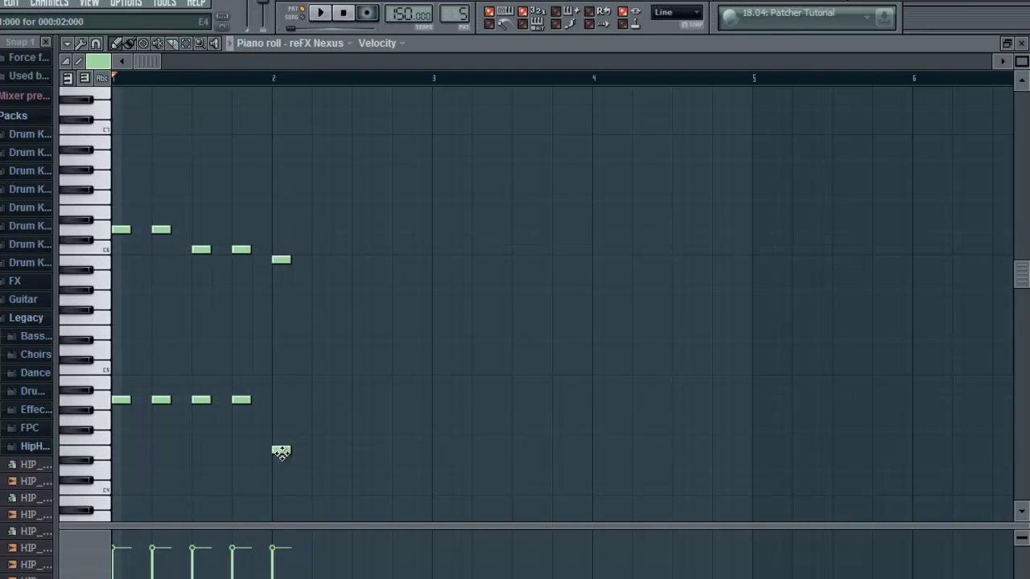
key("space")
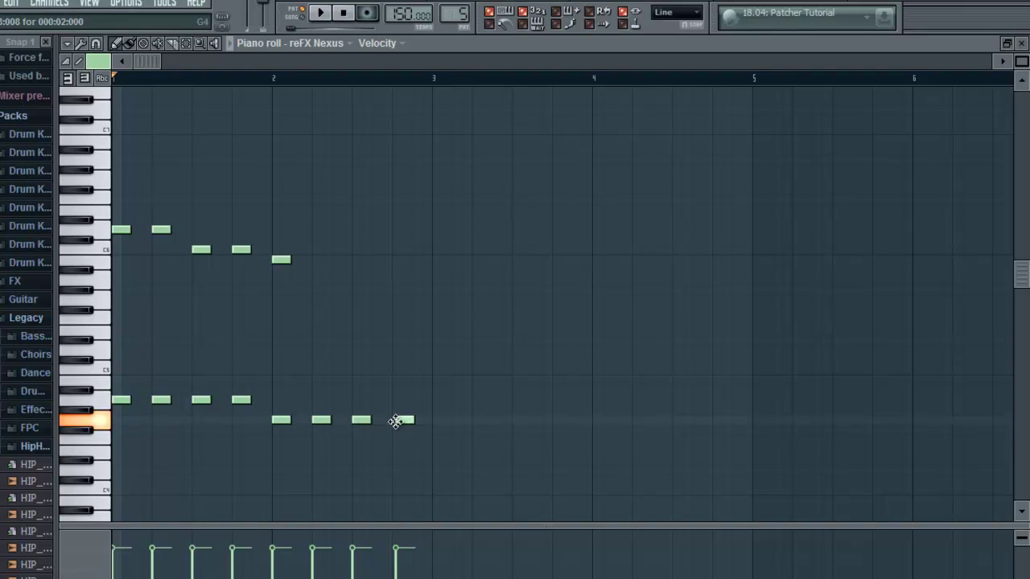
key("space")
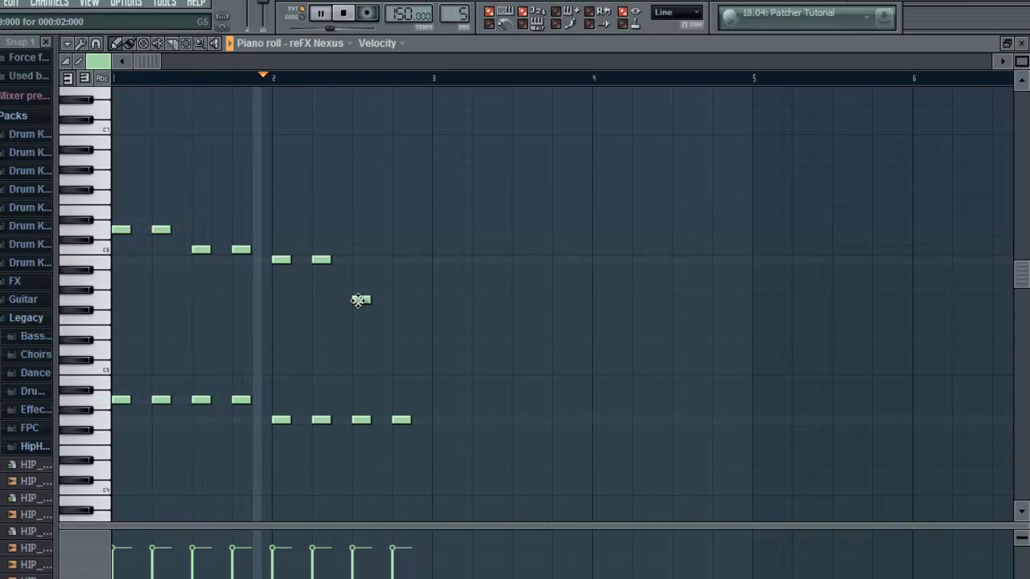
key("space")
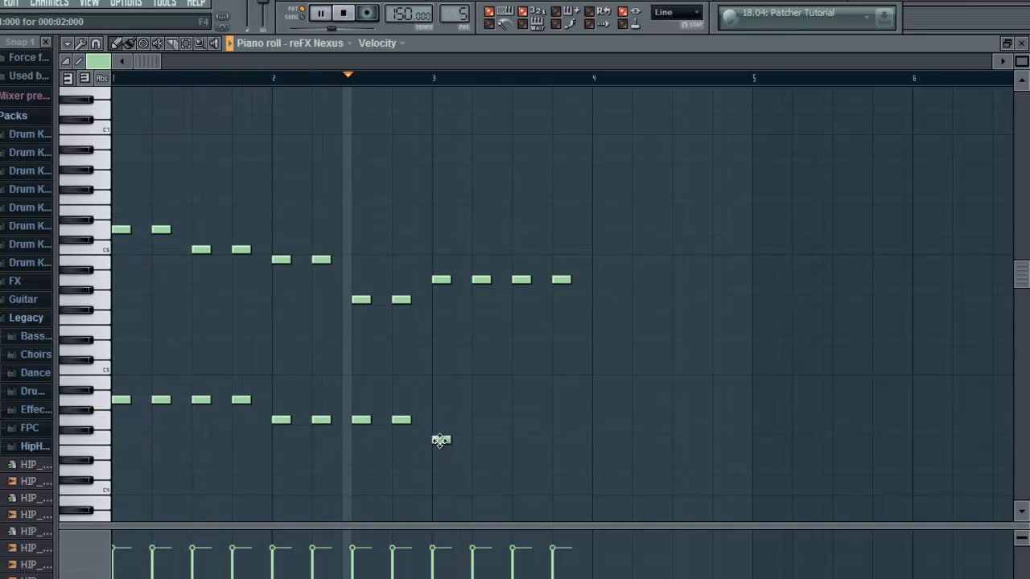
Step: Add F4 and A5 notes on every beat of bar 3 and the first two beats of bar 4
left_click(440, 440)
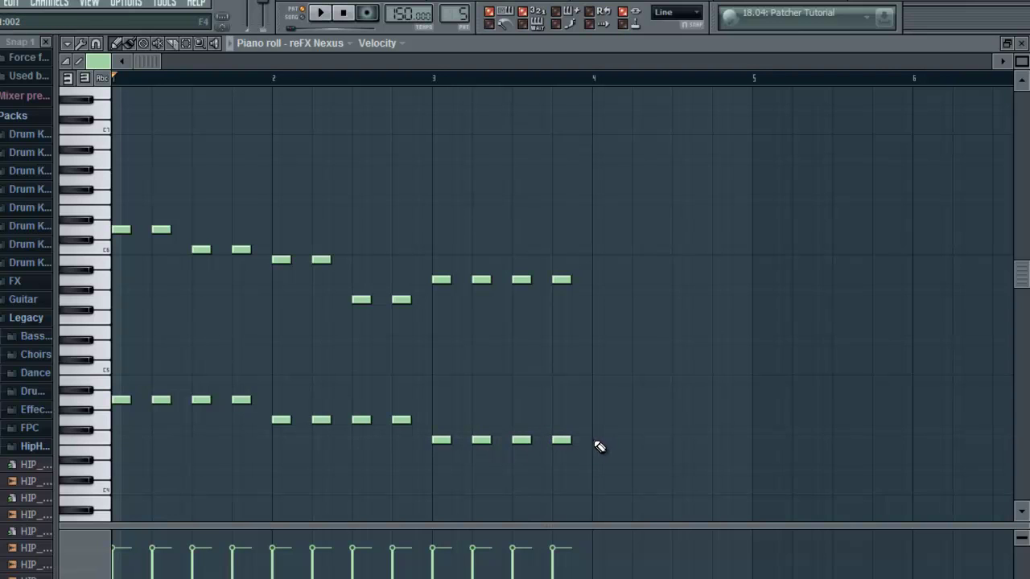
left_click(602, 280)
left_click(637, 281)
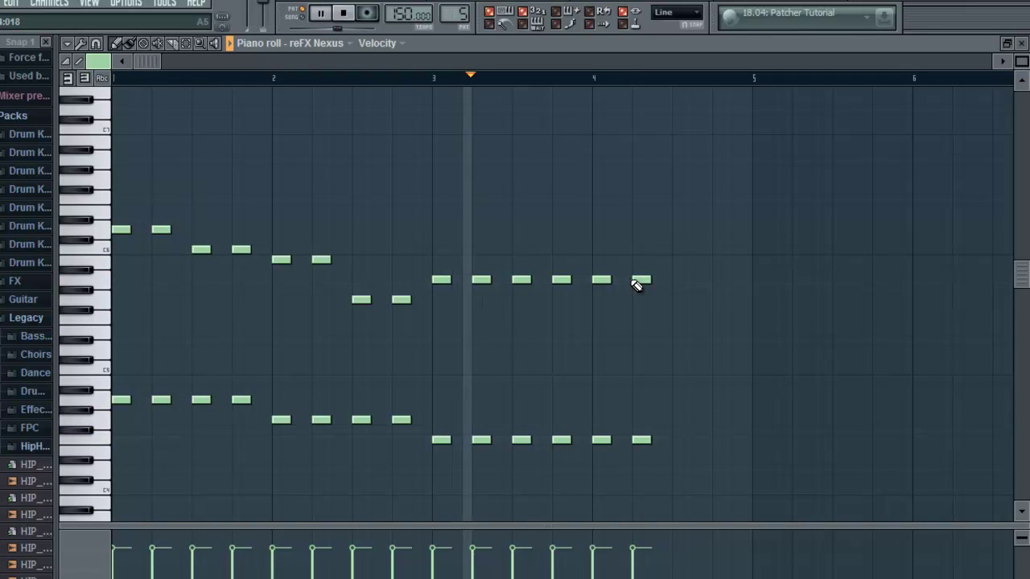
Step: Finish bar 4 with G4 and C6 notes on beats 3 and 4, and play the pattern
key("space")
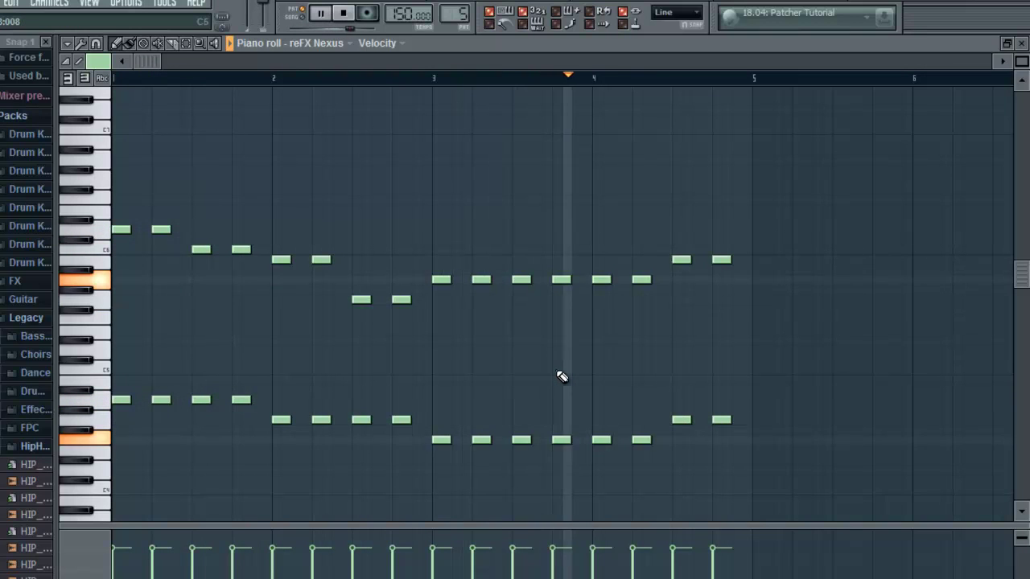
key("space")
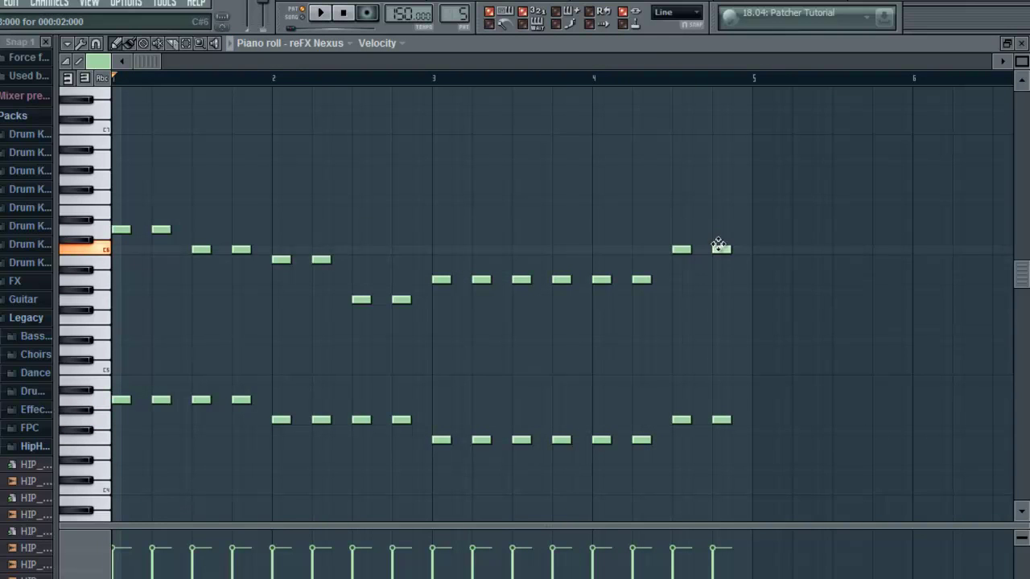
left_click(582, 80)
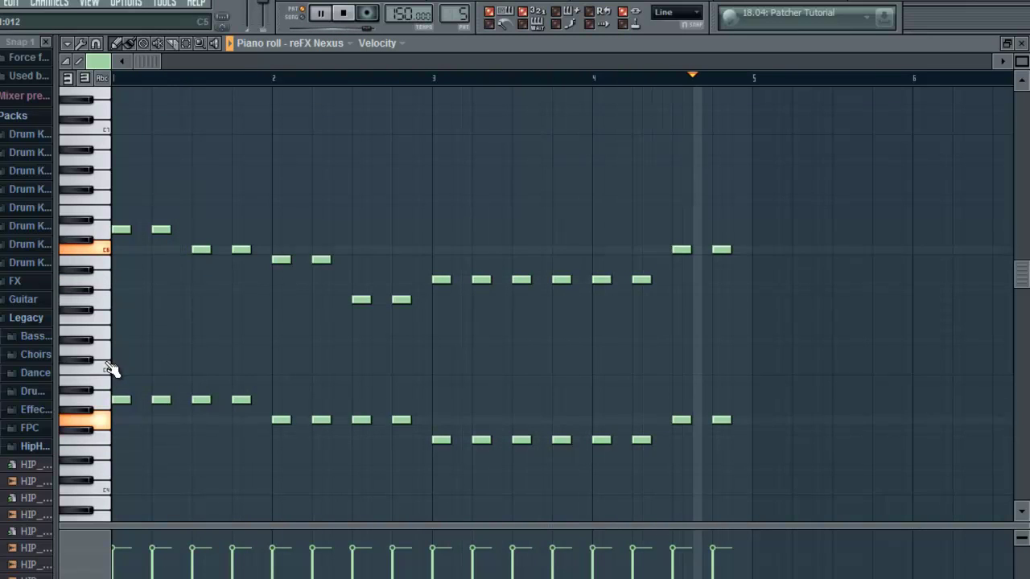
Step: Lower the melody note on beat 3 of bar 4 to B5 and check it with playback
left_click_drag(107, 369, 110, 450)
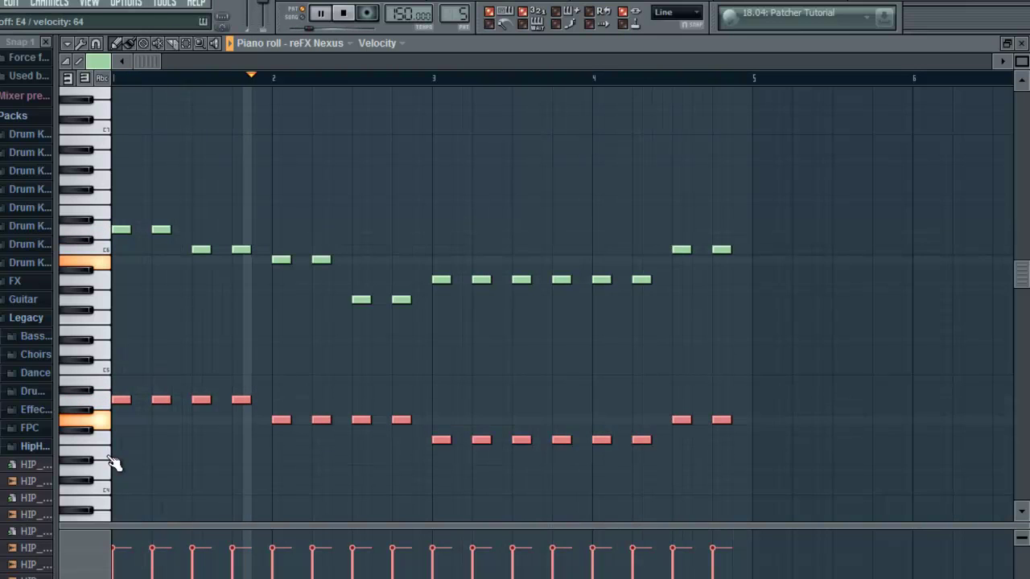
left_click(674, 200)
left_click(680, 249)
left_click_drag(692, 254, 728, 261)
left_click(694, 250)
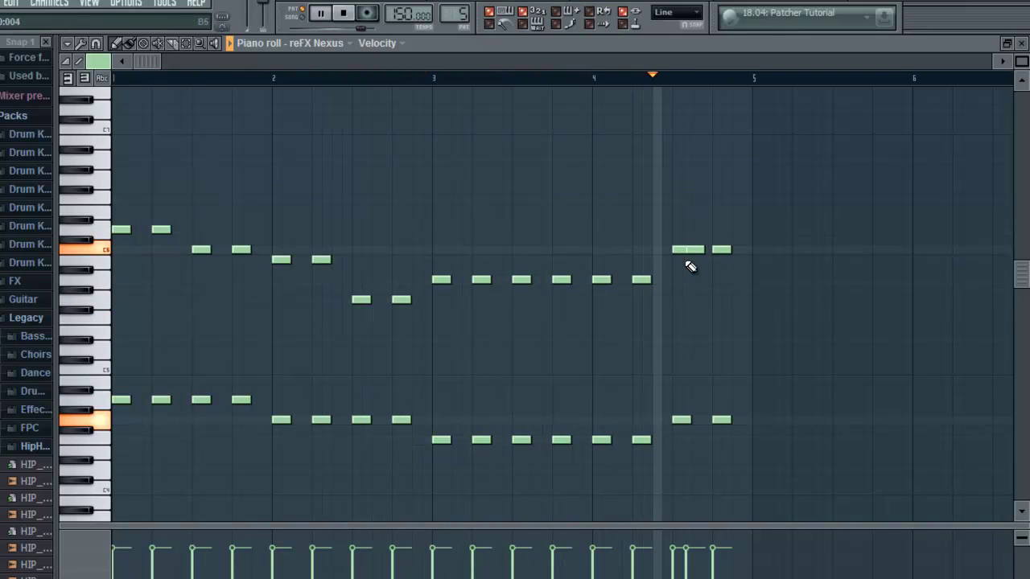
right_click(690, 250)
left_click(674, 257)
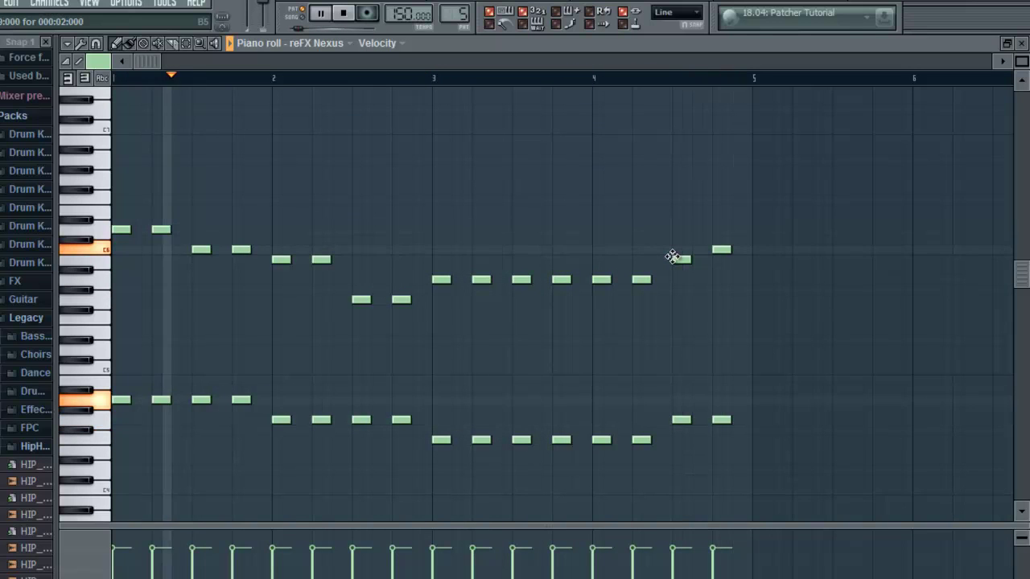
key("space")
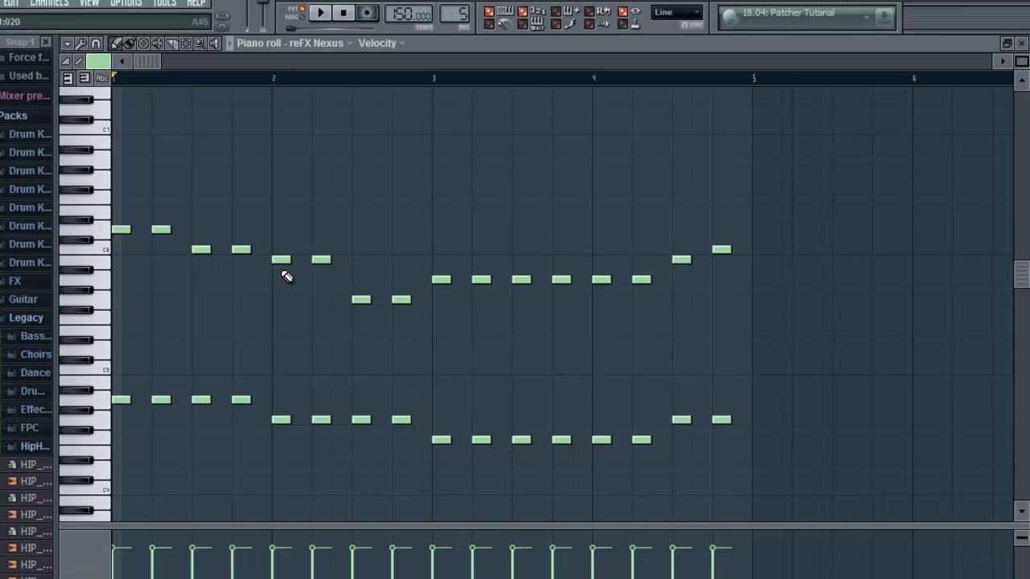
Step: Make a copy of the bass row one octave lower, as one-step notes shifted into the gaps between the beat notes
key("ctrl+Down")
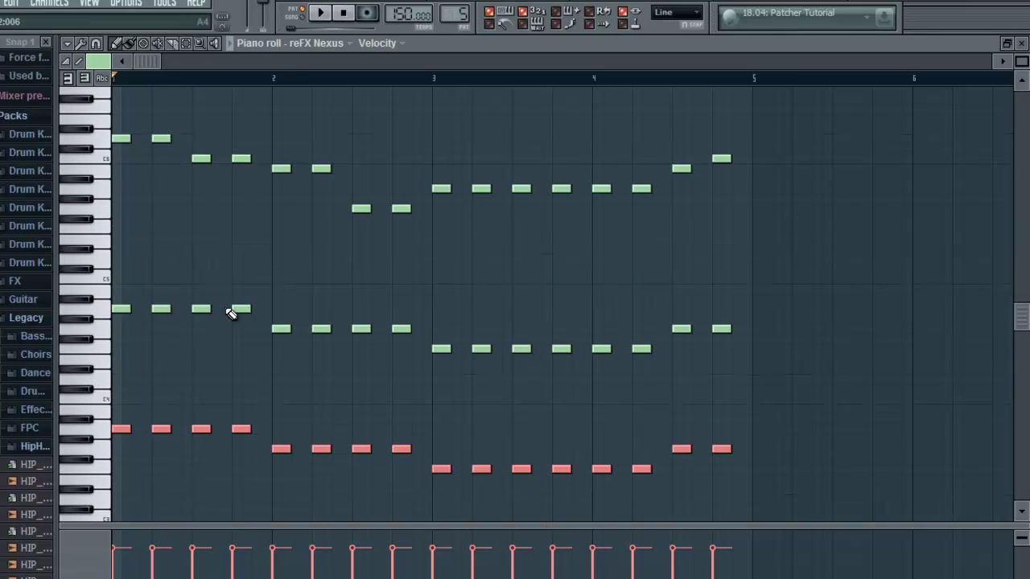
left_click_drag(119, 428, 145, 429)
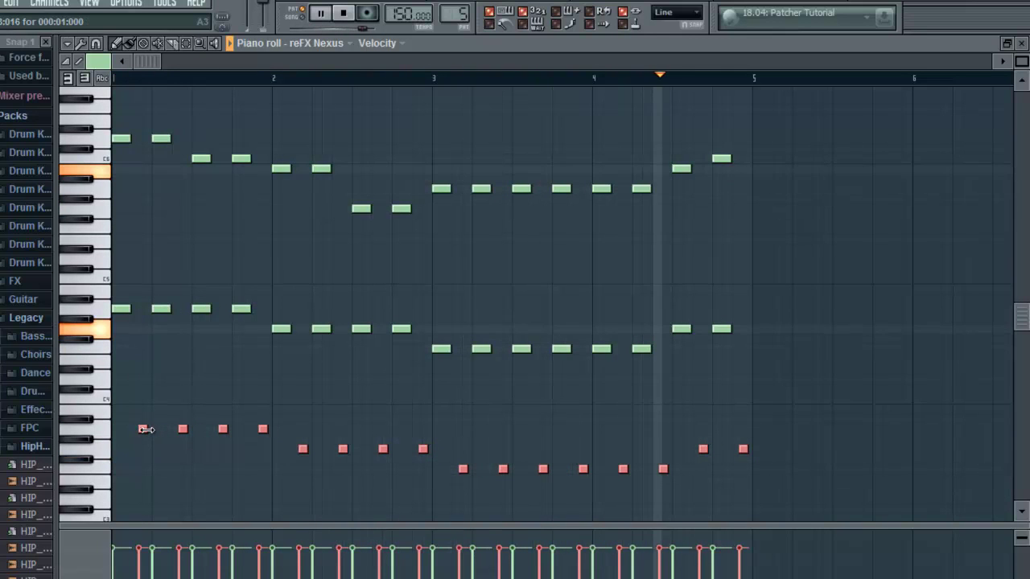
Step: Try the short off-beat notes in higher and lower octaves during playback
key("ctrl+Up")
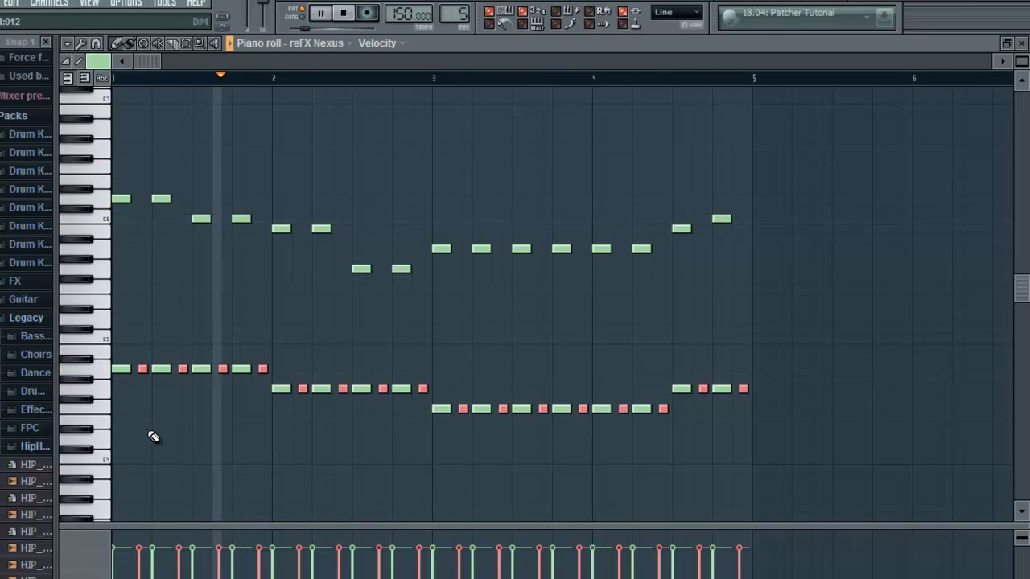
key("ctrl+Up")
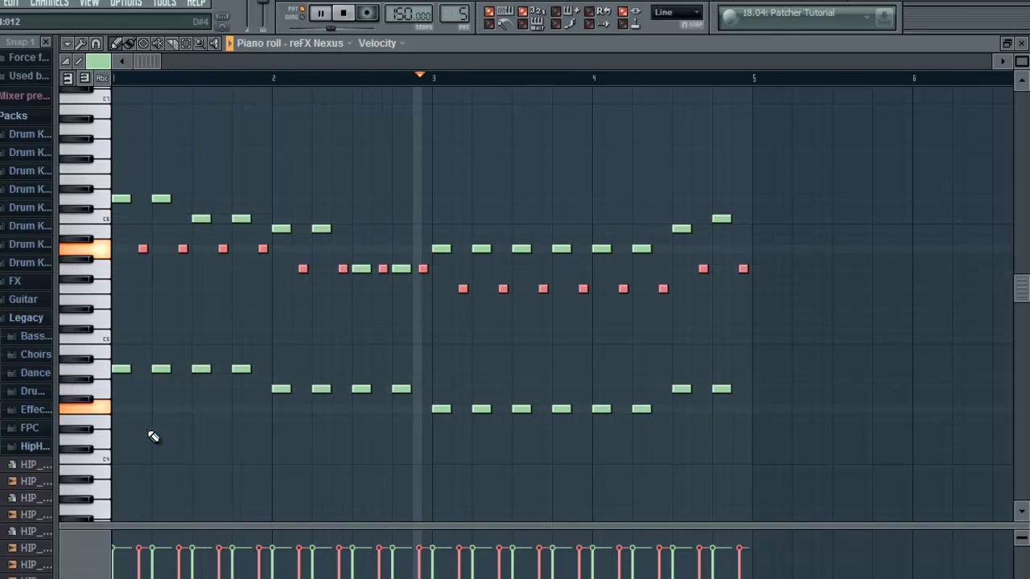
key("ctrl+Up")
key("ctrl+Down")
key("ctrl+Down")
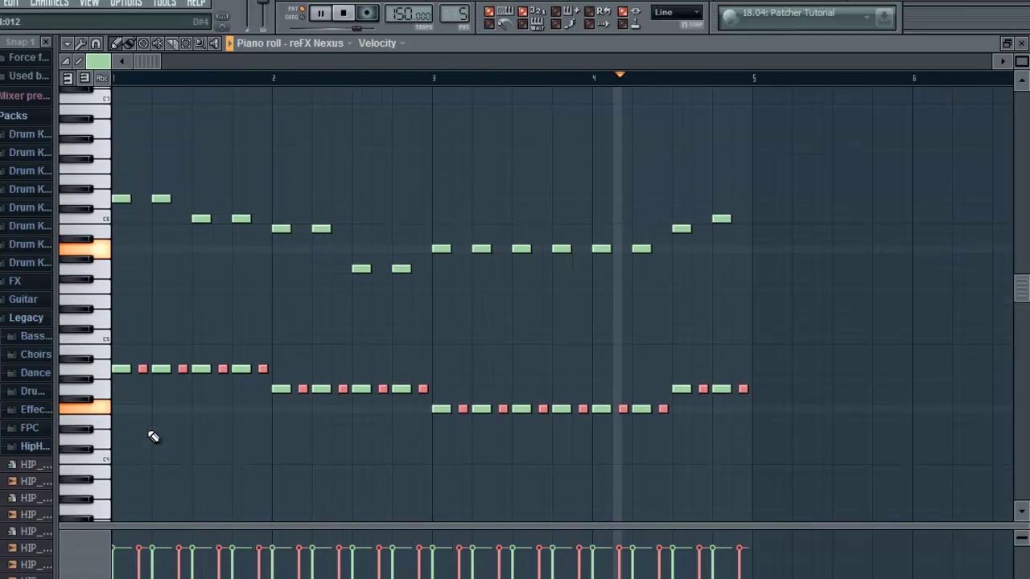
key("ctrl+Down")
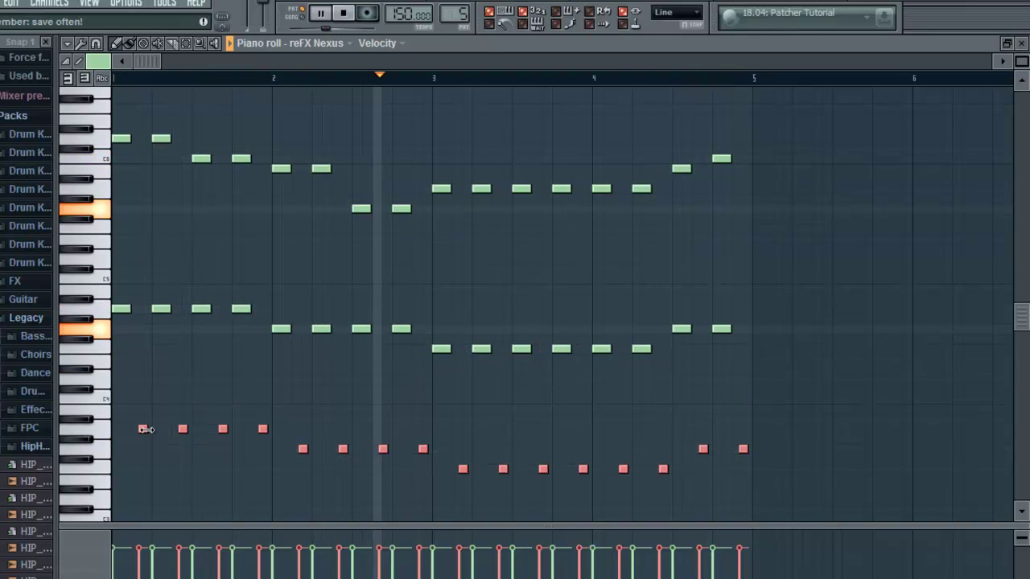
scroll(145, 428, "down", 3)
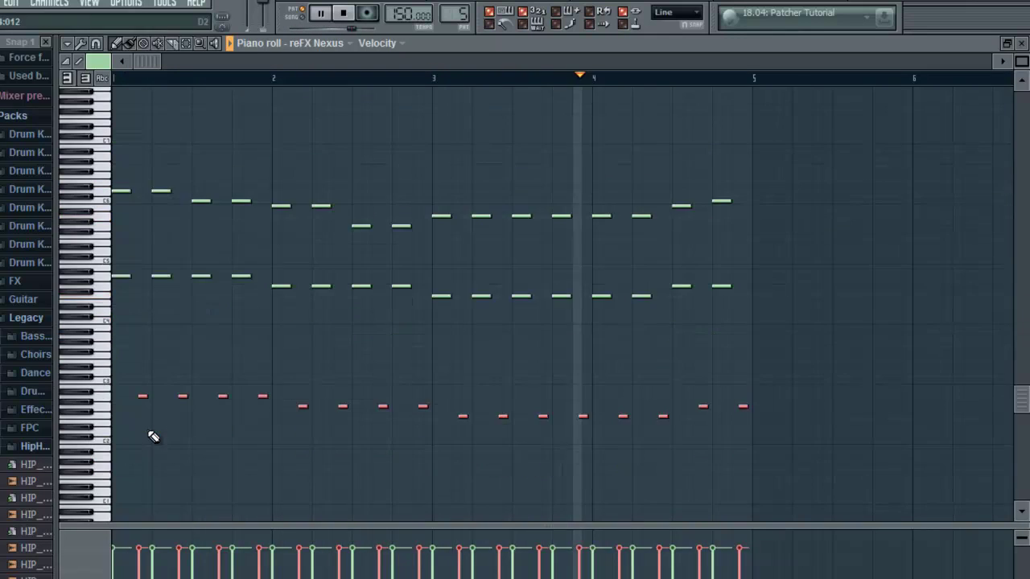
Step: Lower the on-beat bass row by one octave and raise the short off-beat row by two octaves
left_click_drag(111, 262, 111, 315)
key("ctrl+Down")
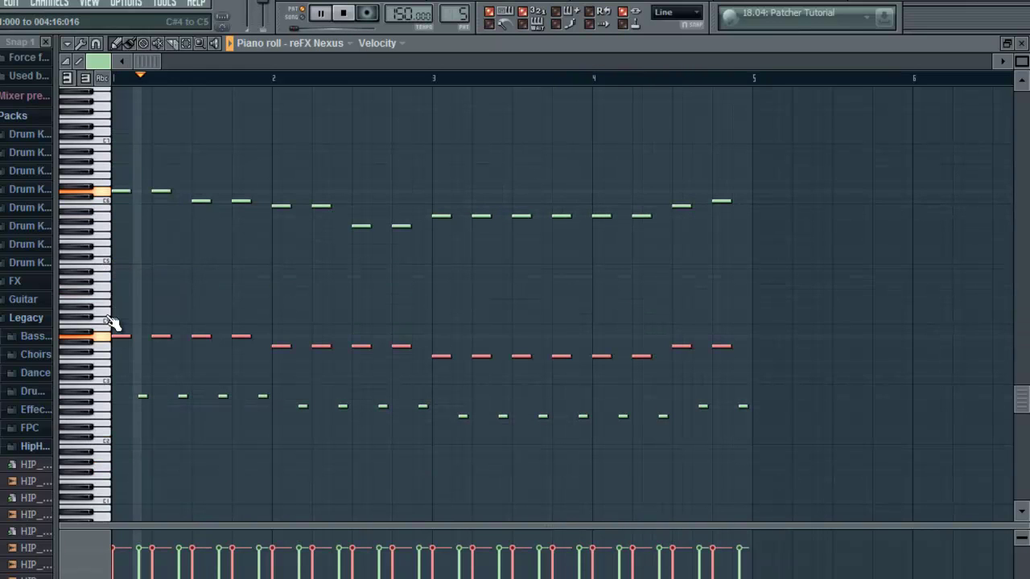
left_click_drag(113, 381, 110, 448)
key("ctrl+Up")
key("ctrl+Up")
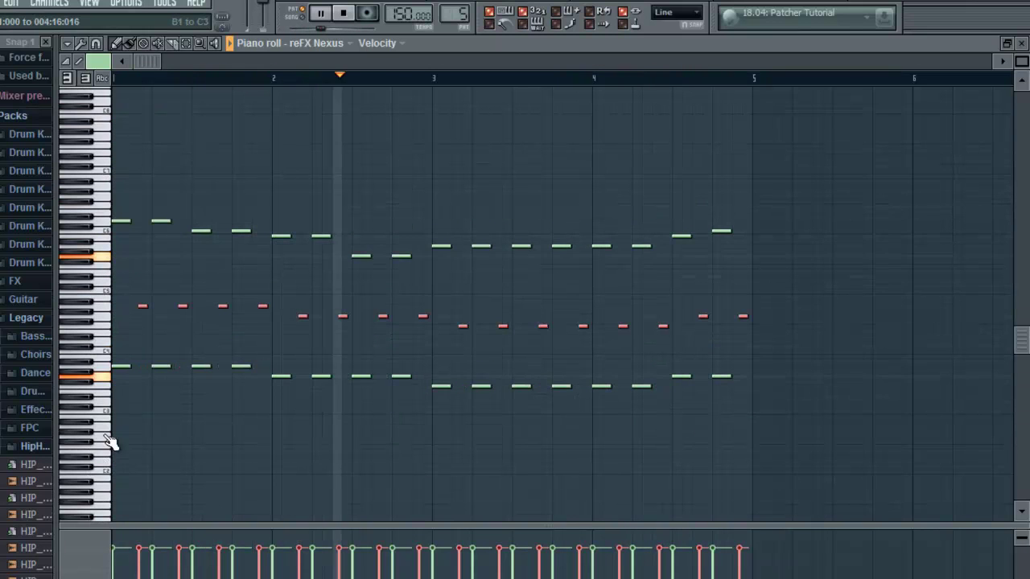
left_click(68, 79)
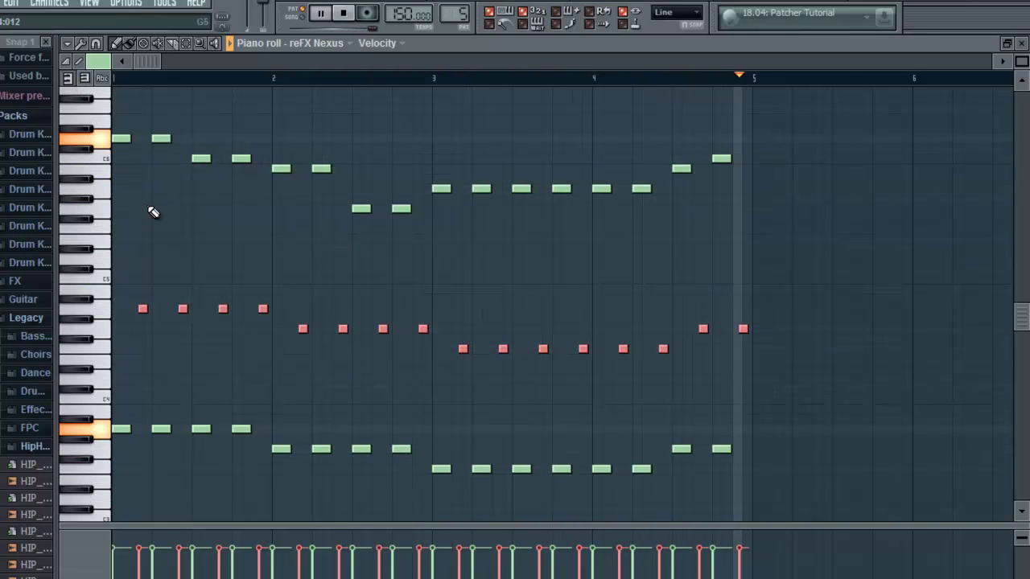
Step: Duplicate the on-beat bass row starting on A3 and move the copy up one octave, between the short off-beat notes
scroll(153, 211, "up", 3)
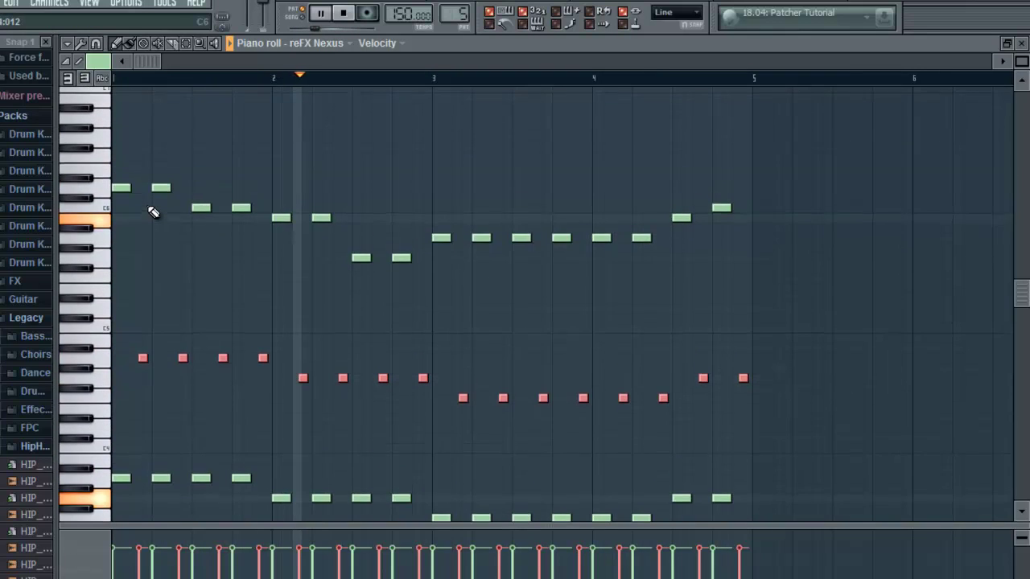
scroll(149, 413, "down", 6)
left_click_drag(749, 388, 113, 473)
key("ctrl+c")
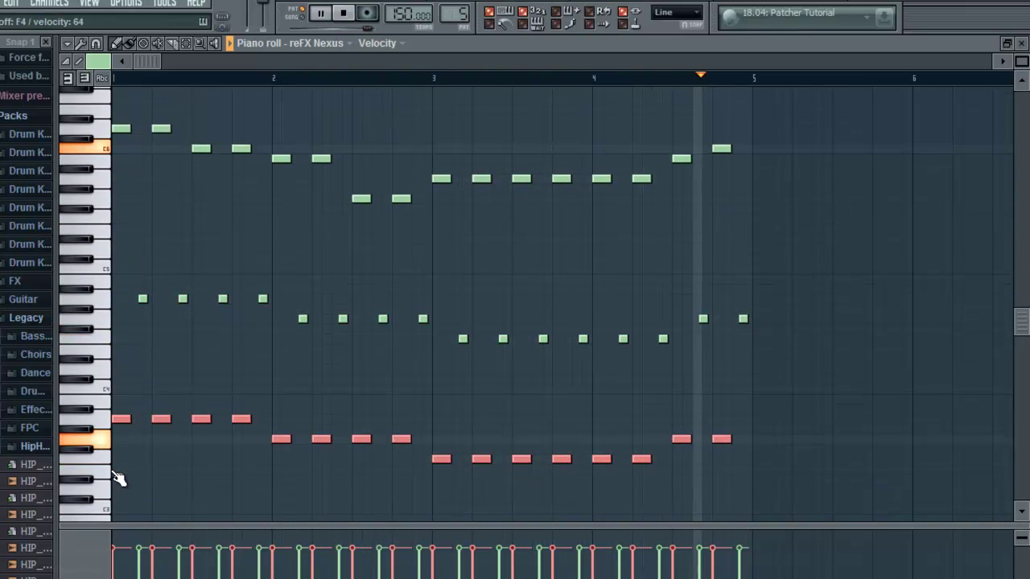
key("ctrl+v")
key("ctrl+Up")
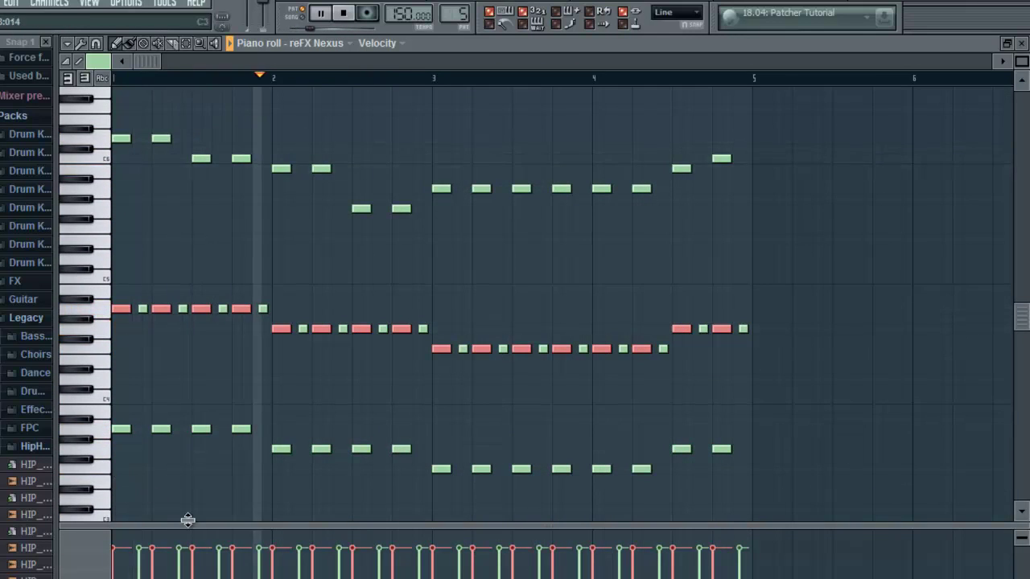
Step: Enlarge the velocity area, reduce the duplicated on-beat notes' velocity to about 62%, and deselect them
left_click_drag(204, 528, 204, 428)
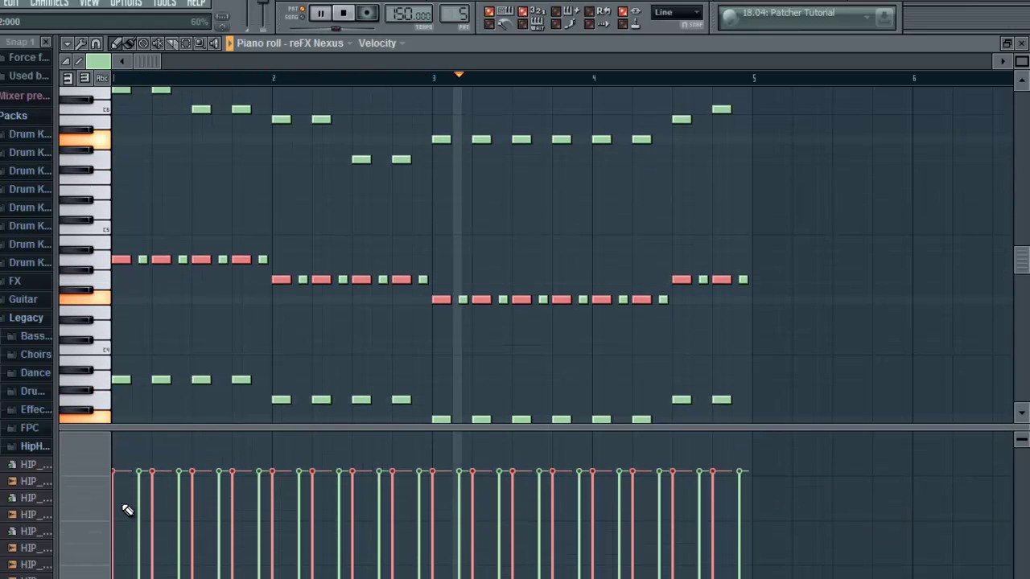
mouse_move(119, 513)
left_mouse_down()
mouse_move(115, 506)
mouse_move(510, 501)
mouse_move(706, 523)
mouse_move(748, 513)
left_mouse_up()
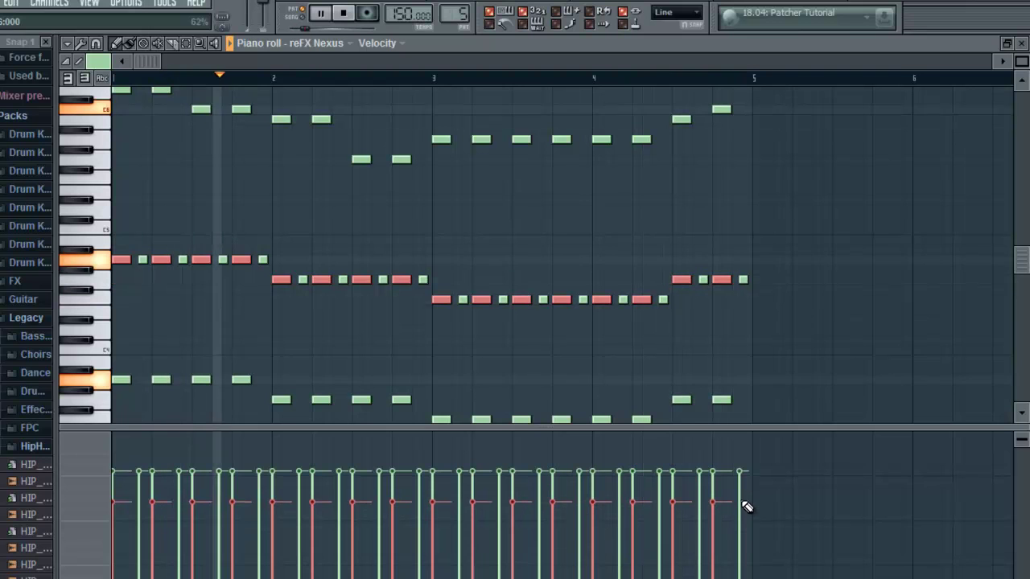
left_click(295, 209)
right_click(295, 208)
scroll(295, 206, "up", 1)
scroll(299, 212, "up", 5)
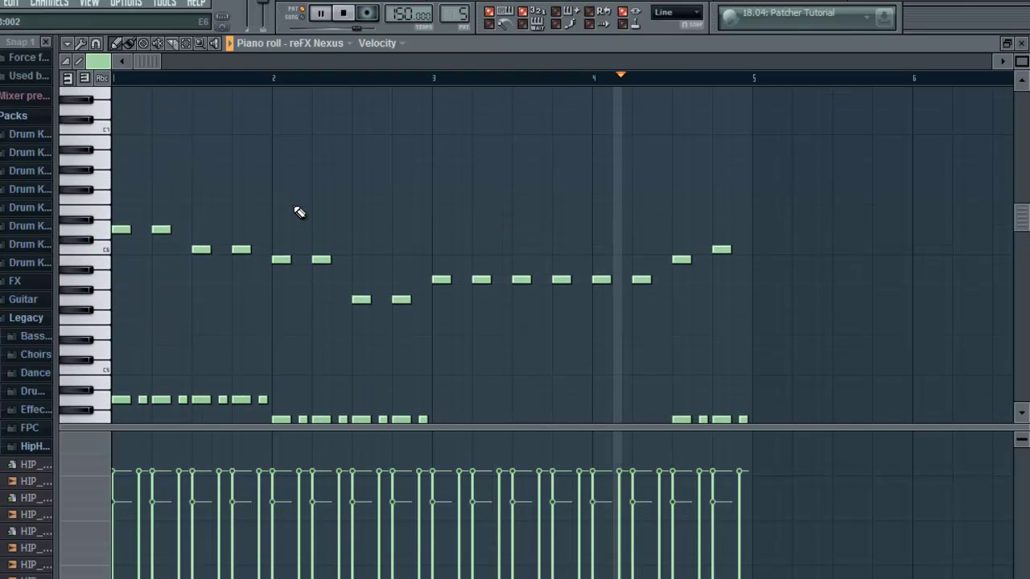
key("space")
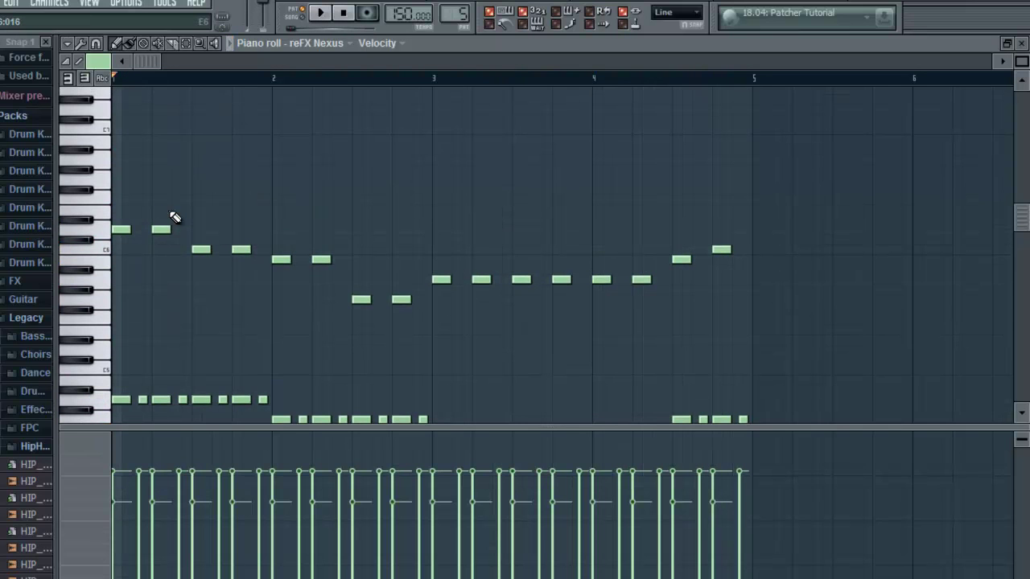
scroll(161, 227, "up", 2)
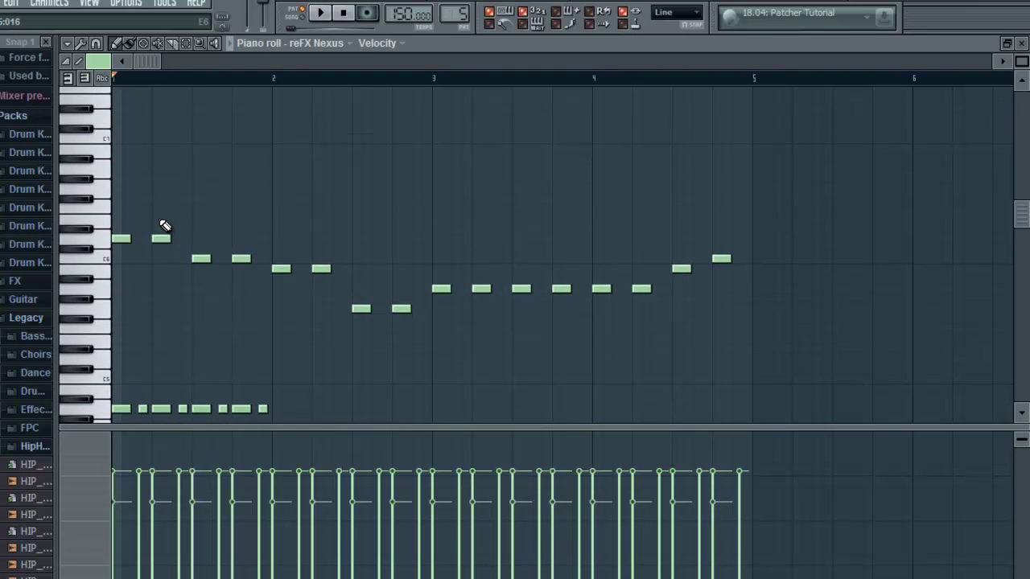
Step: Shrink the velocity area to enlarge the note grid, and play the melody
left_click_drag(311, 425, 312, 544)
scroll(315, 506, "up", 8)
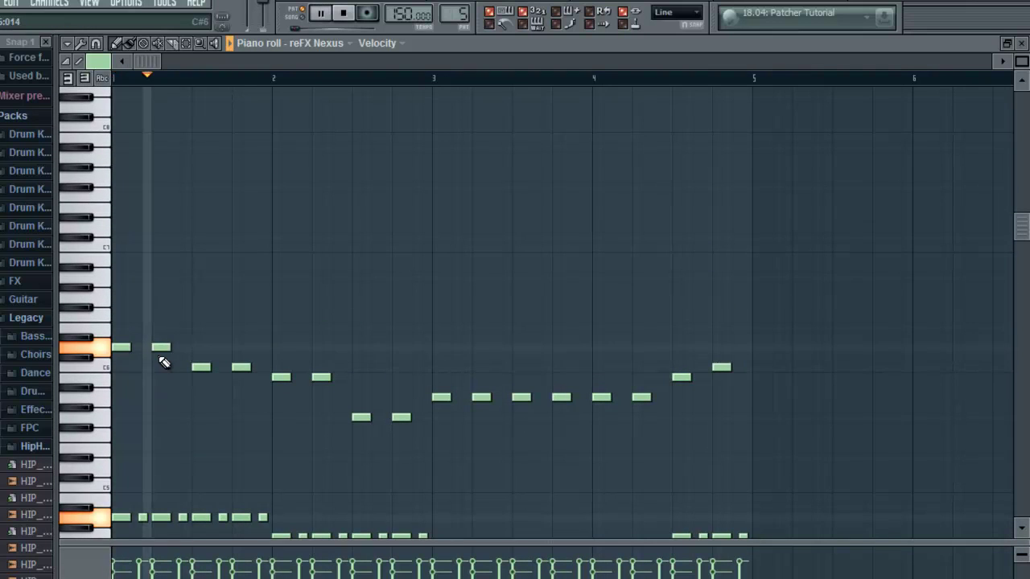
scroll(164, 362, "down", 2)
key("space")
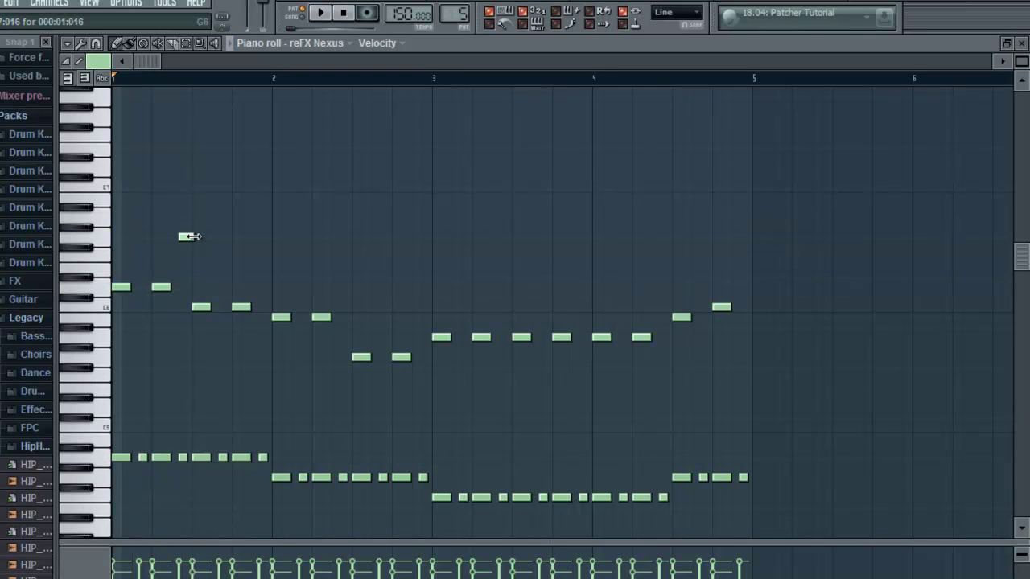
Step: Try a short G6 note before beat 3 of bar 1, with short F#6 and E6 notes replacing the C6 on beat 3, during playback
key("space")
key("space")
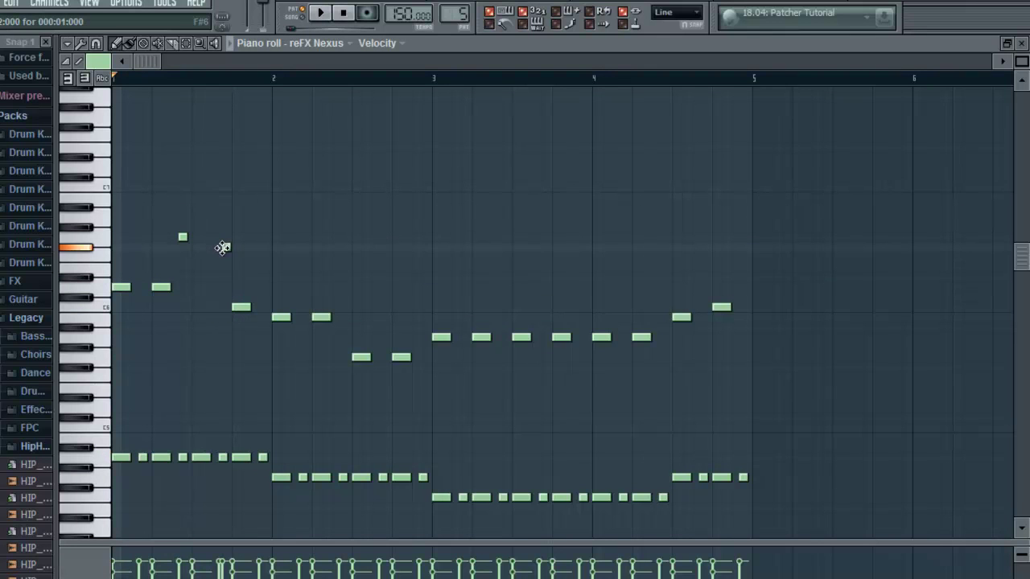
key("space")
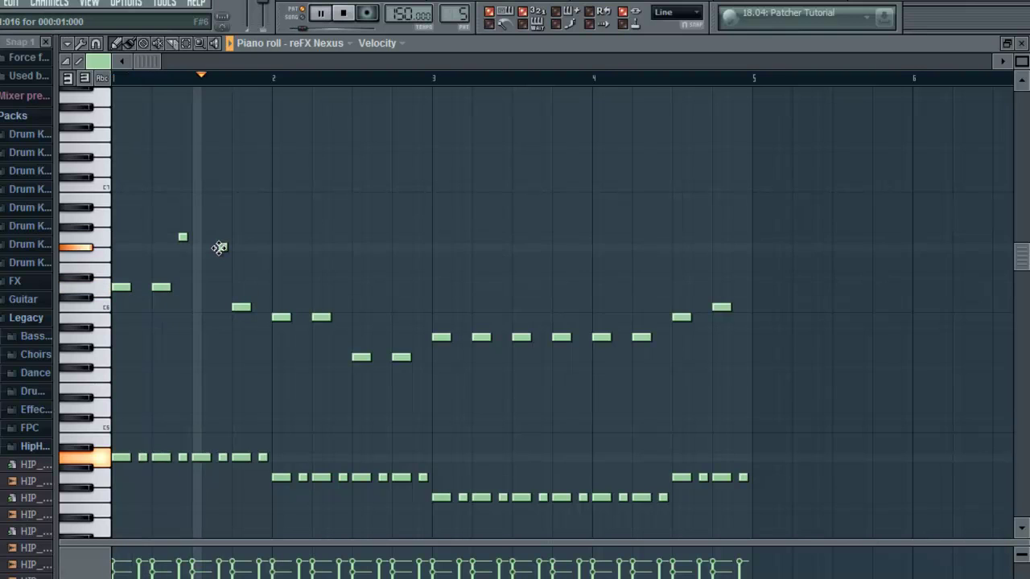
key("space")
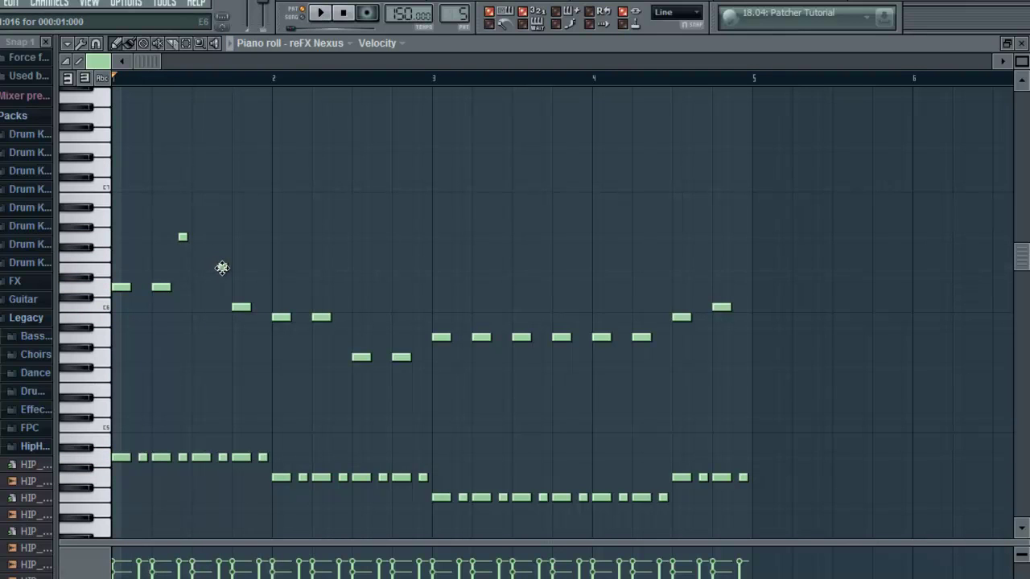
key("space")
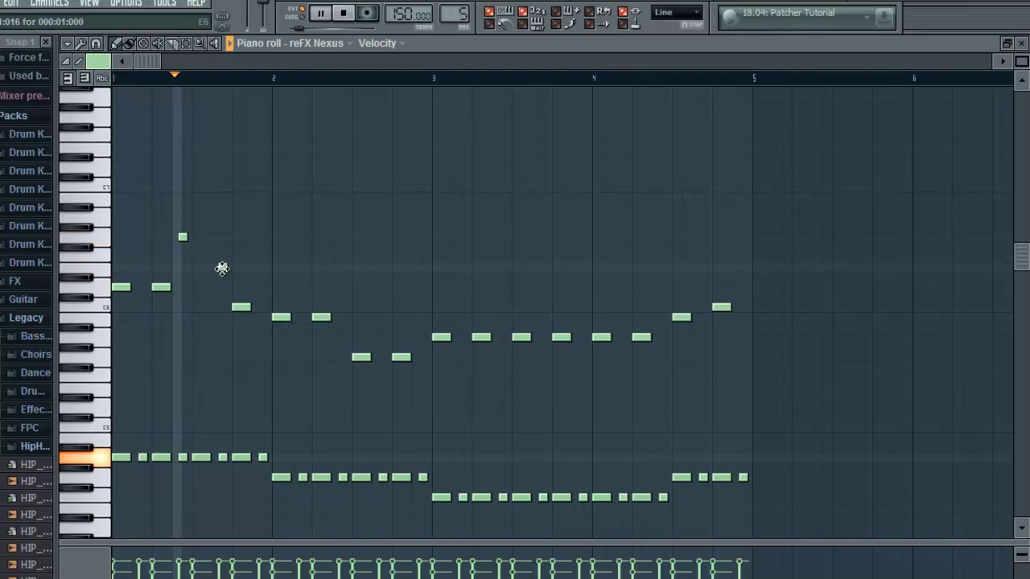
key("space")
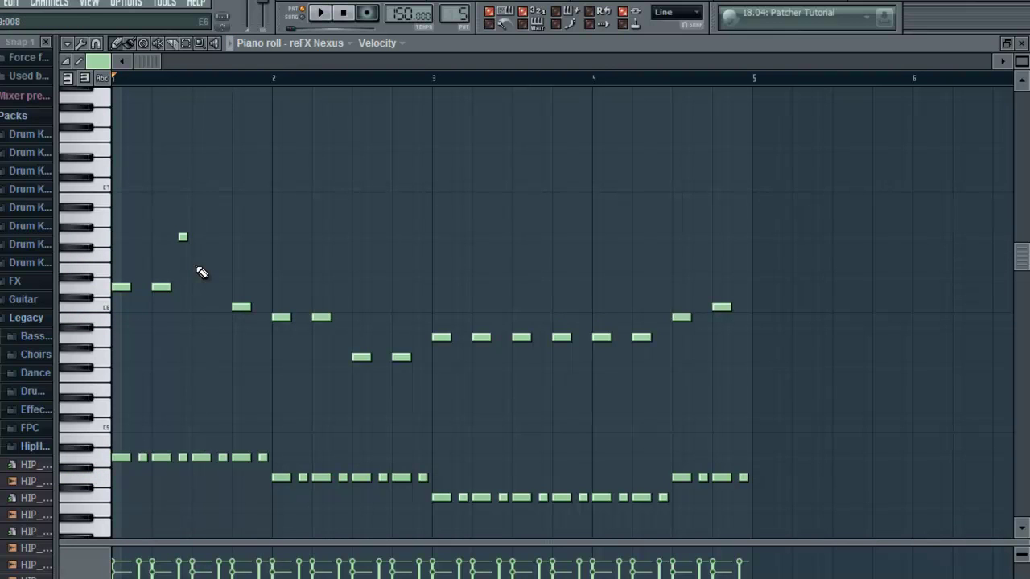
Step: Try slightly longer G6 and E6 off-beat notes in bar 1 during playback, and restore the C6 melody note on beat 3
key("space")
key("space")
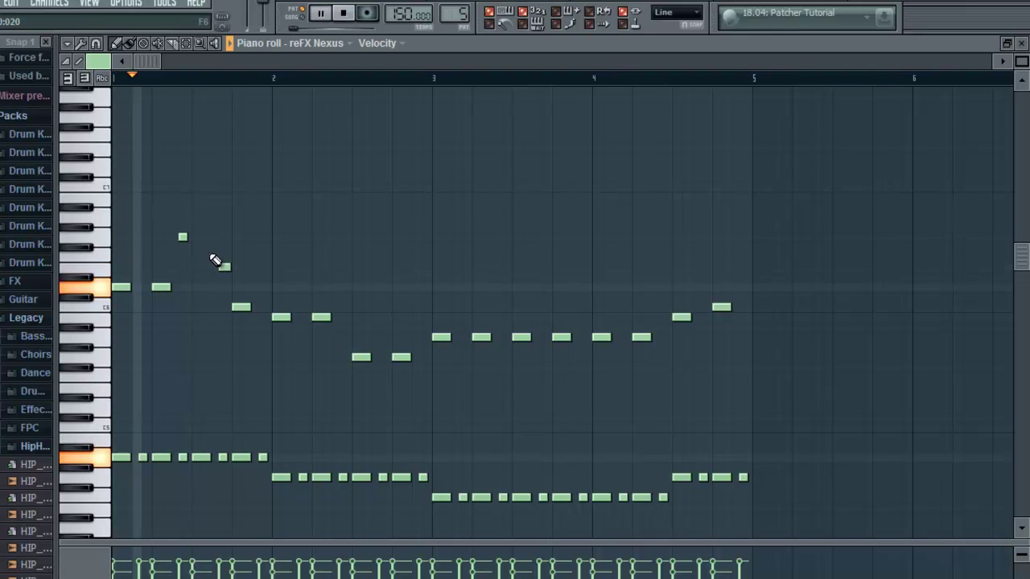
key("space")
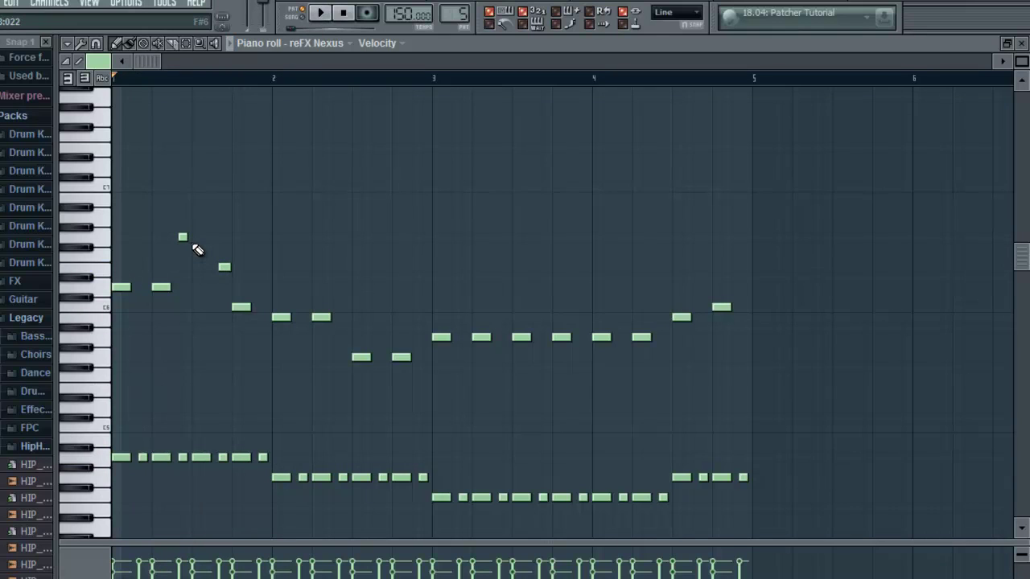
key("space")
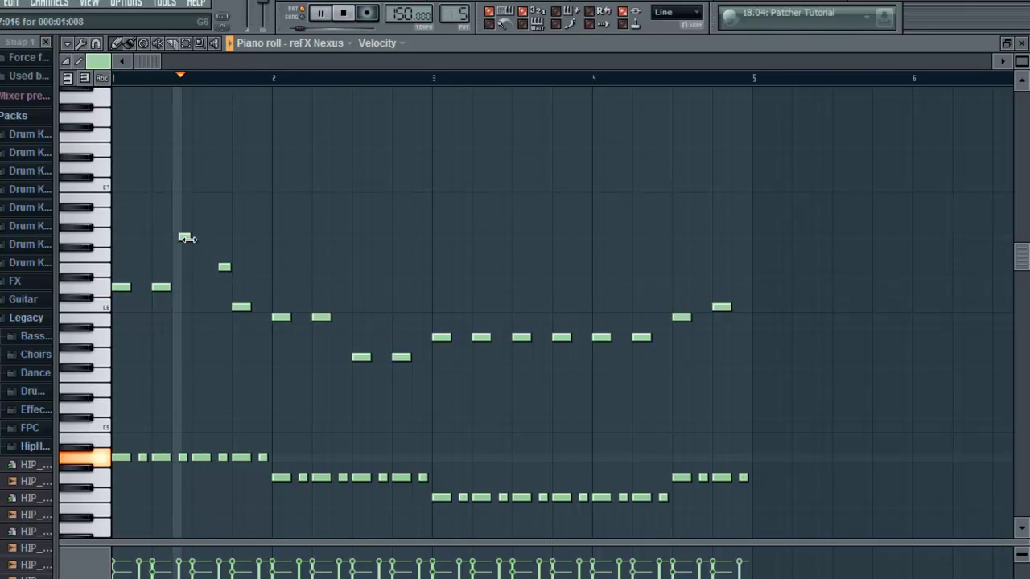
key("space")
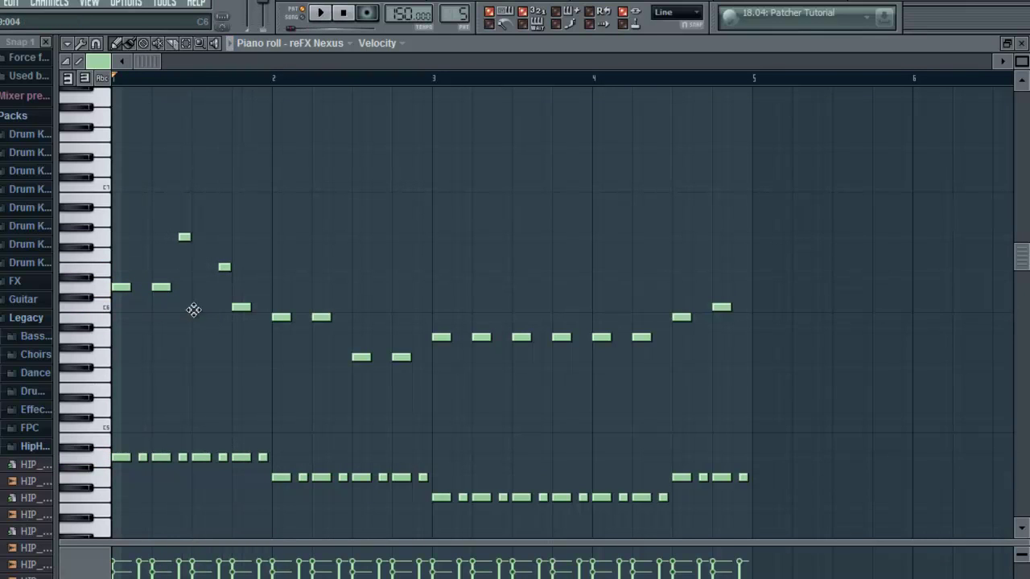
right_click(198, 308)
key("space")
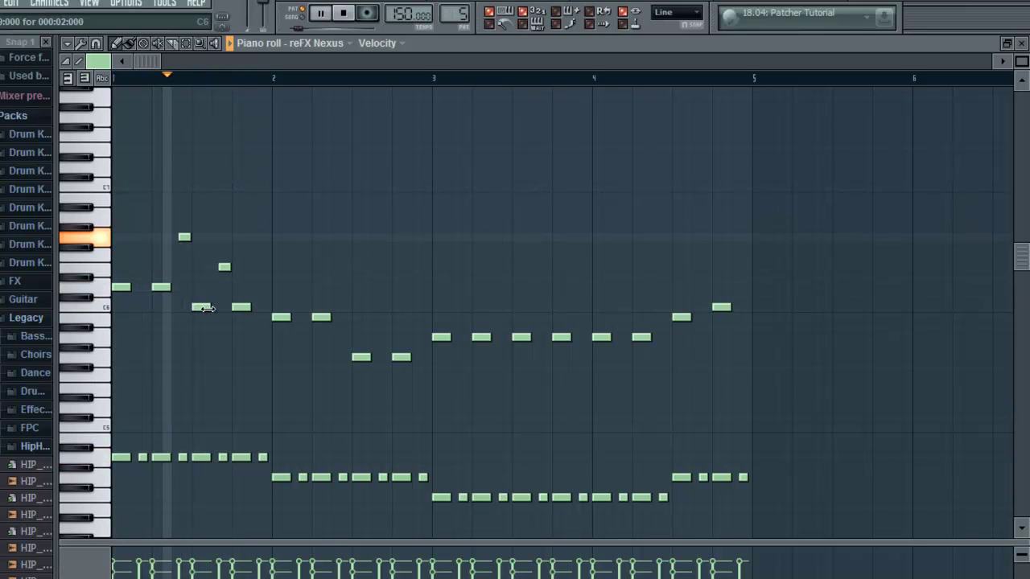
Step: Replace the trial notes with short D6 and C6 off-beats in bar 1, and add short A5 and C6 off-beats in bar 2's first half
key("space")
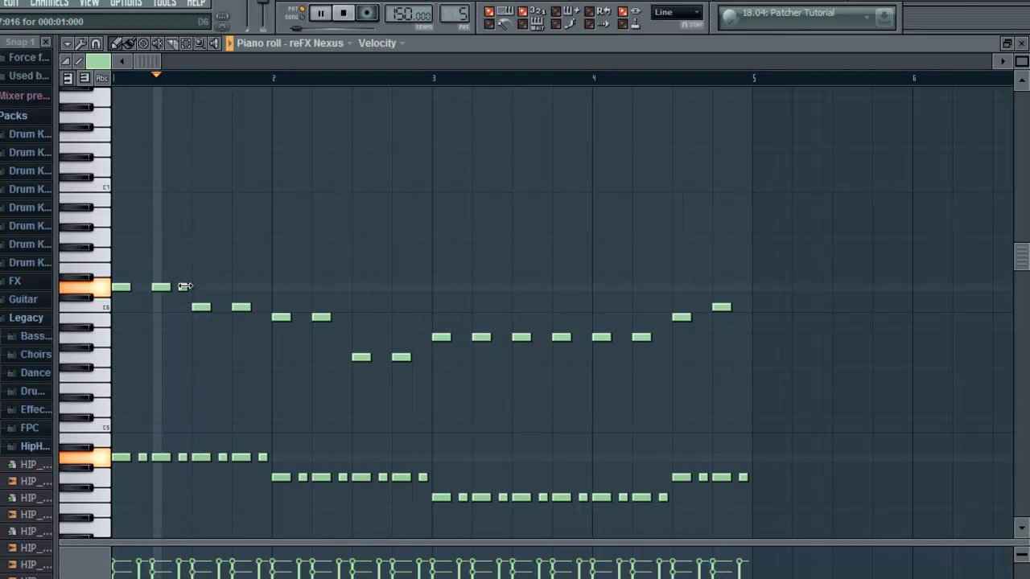
key("space")
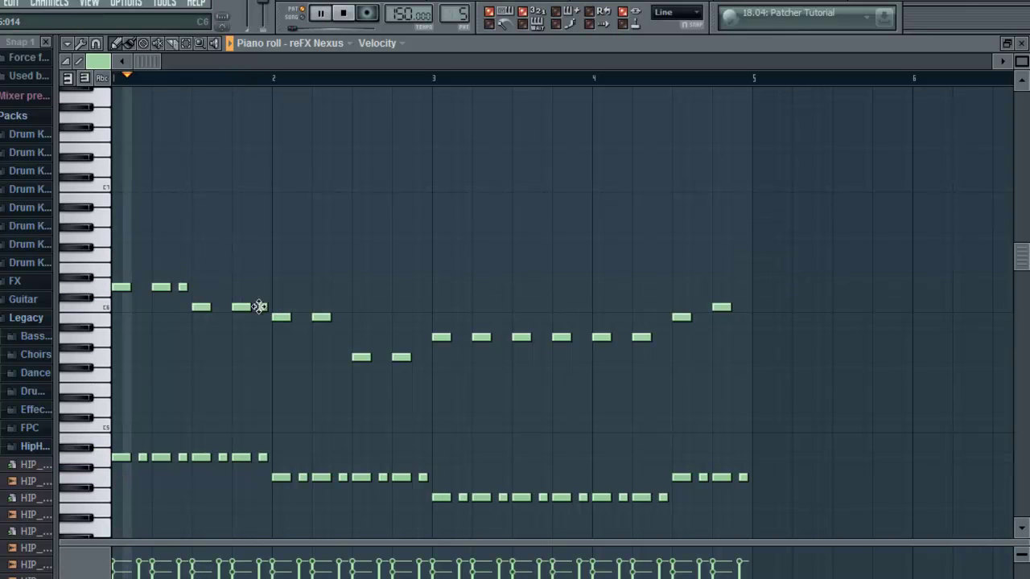
key("space")
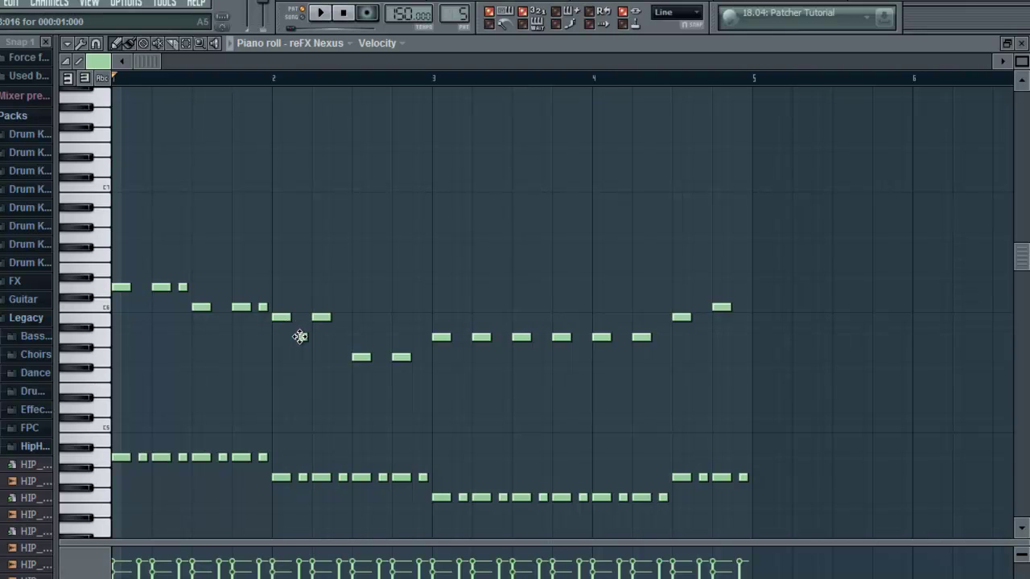
key("space")
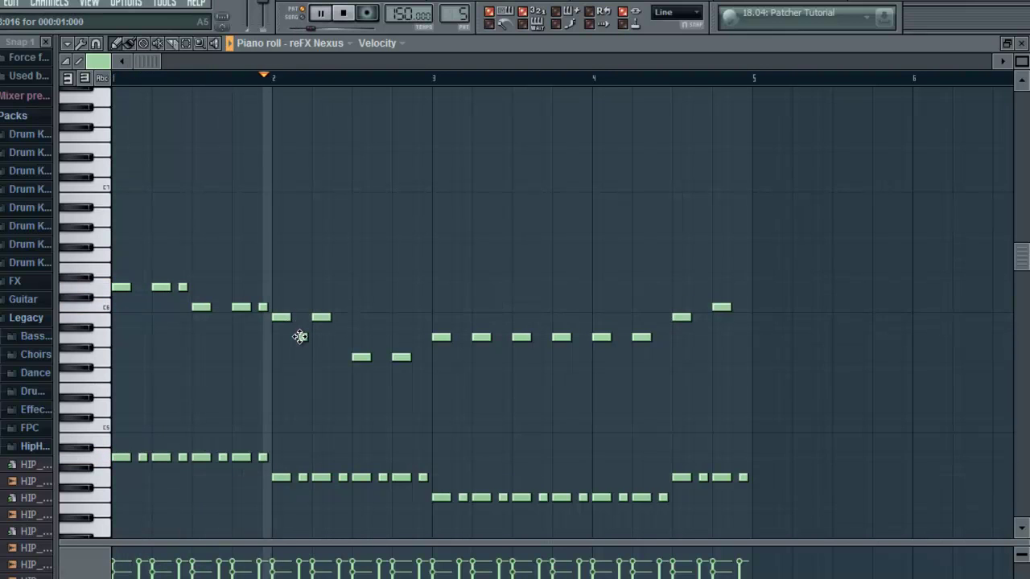
key("space")
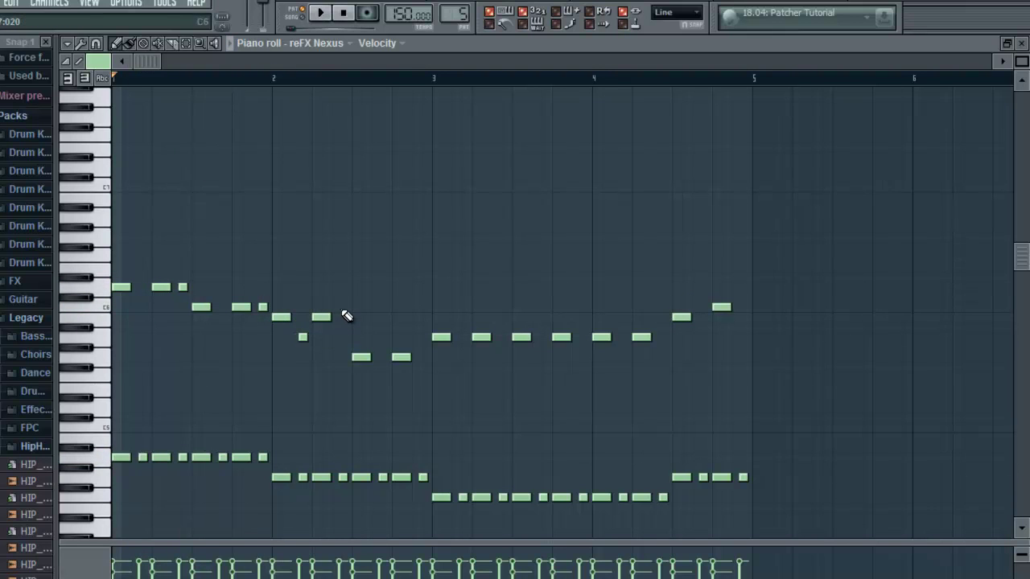
key("space")
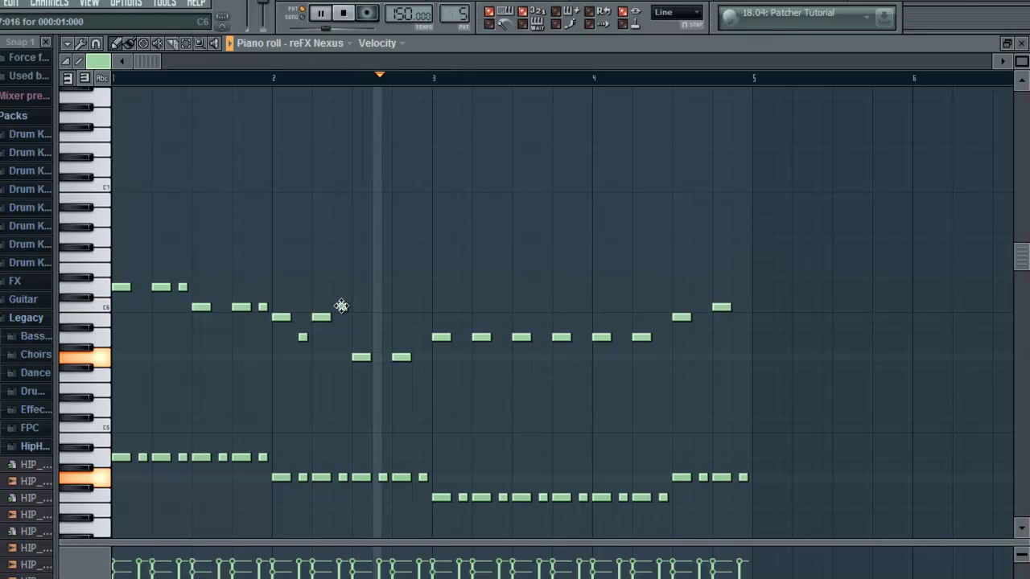
key("space")
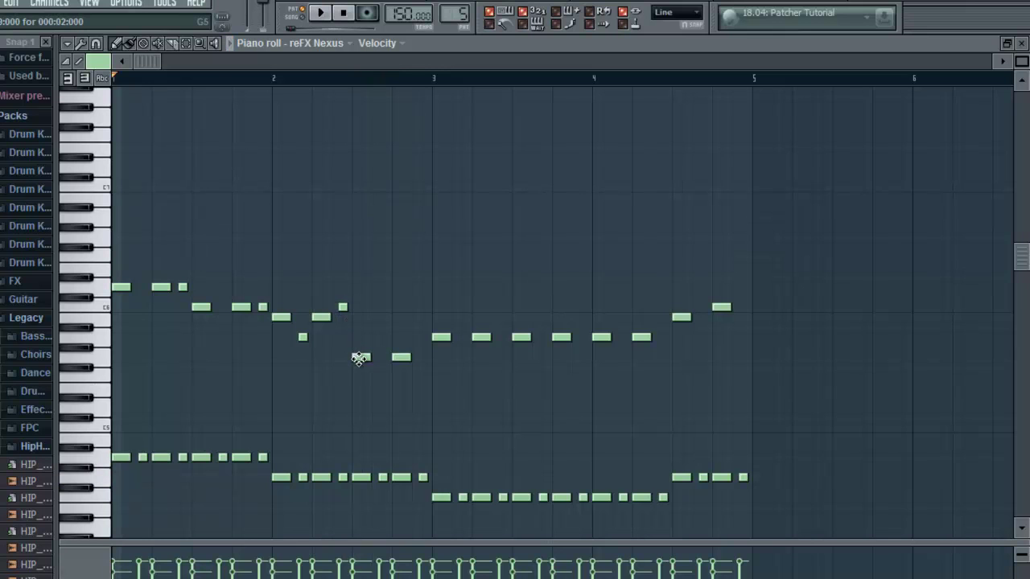
Step: Replace the two longer G5 melody notes in bar 2 with short G5 notes on the off-beats
left_click_drag(377, 356, 381, 356)
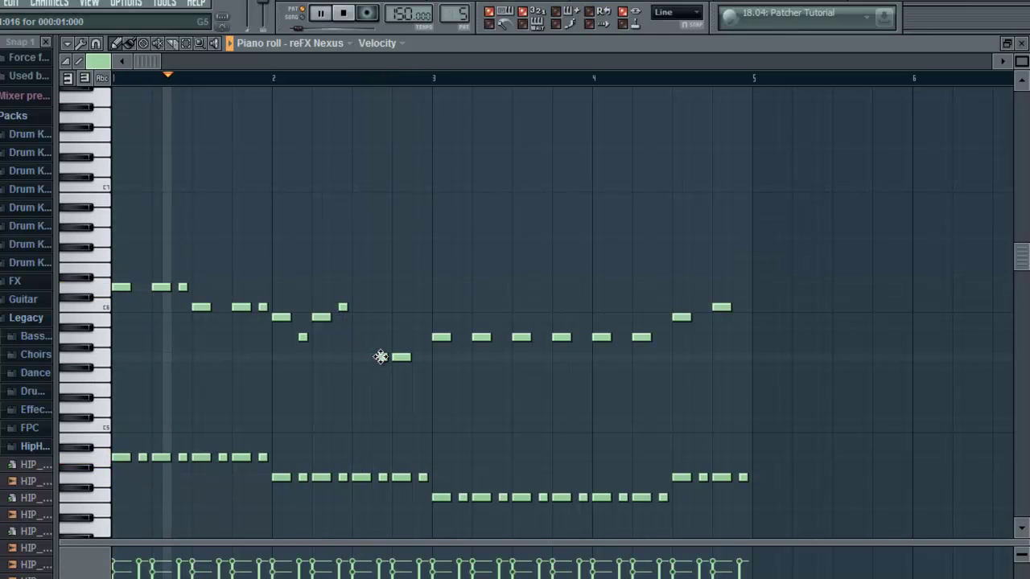
right_click(405, 358)
left_click(417, 357)
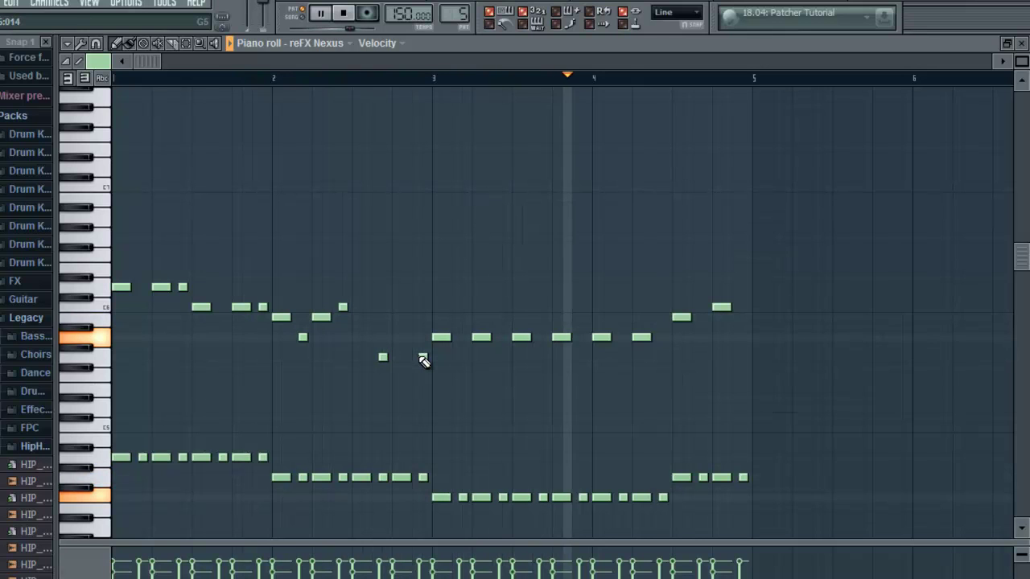
Step: Add a short G5 note at the end of bar 3, a short A5 before bar 4's midpoint, and a short C6 ending bar 4
key("space")
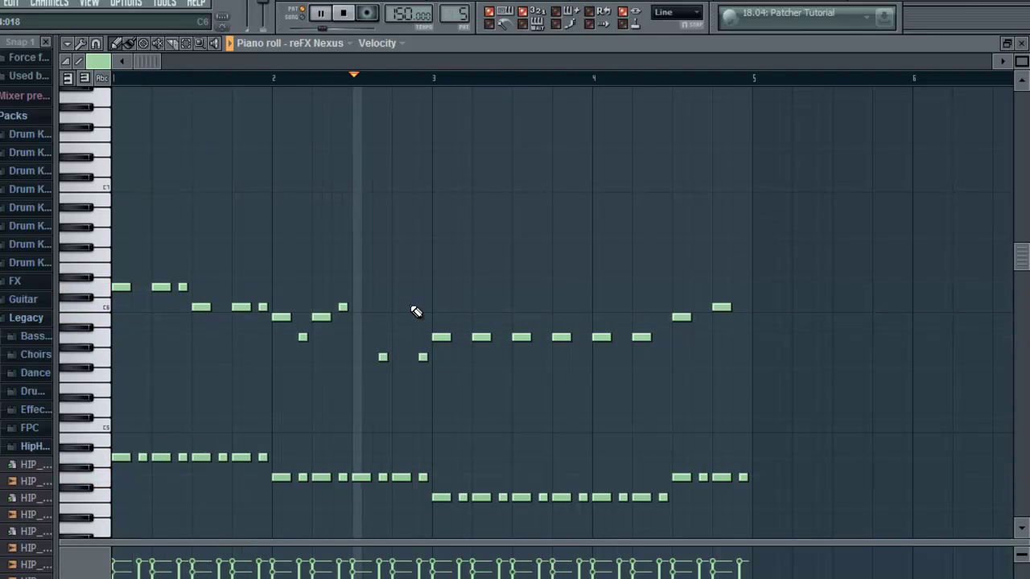
key("space")
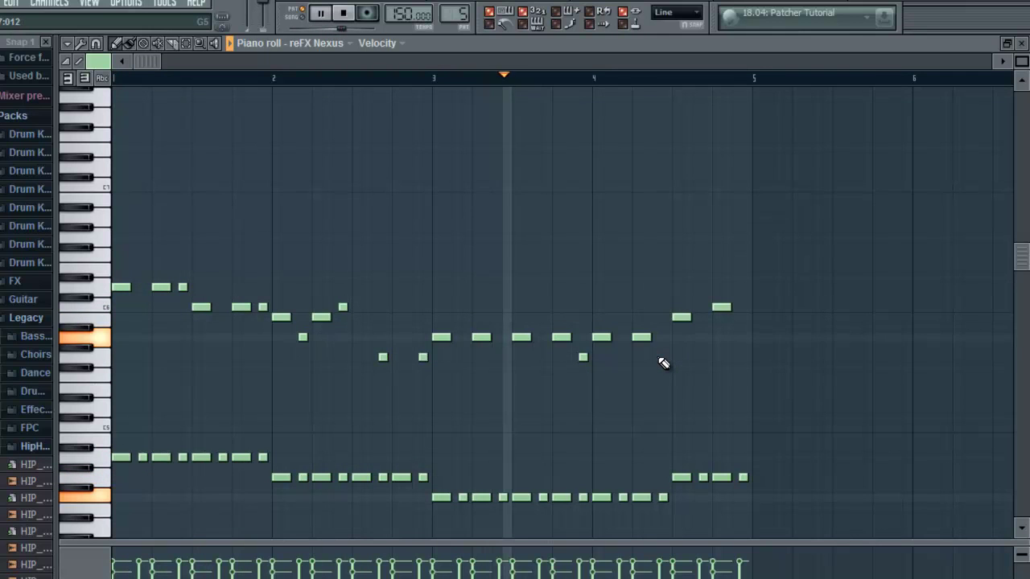
key("space")
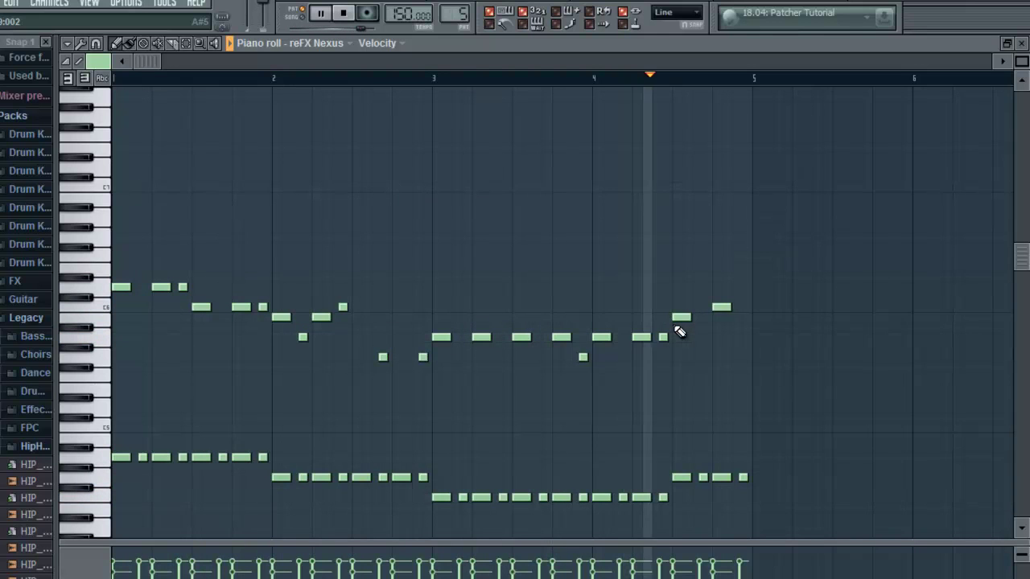
key("space")
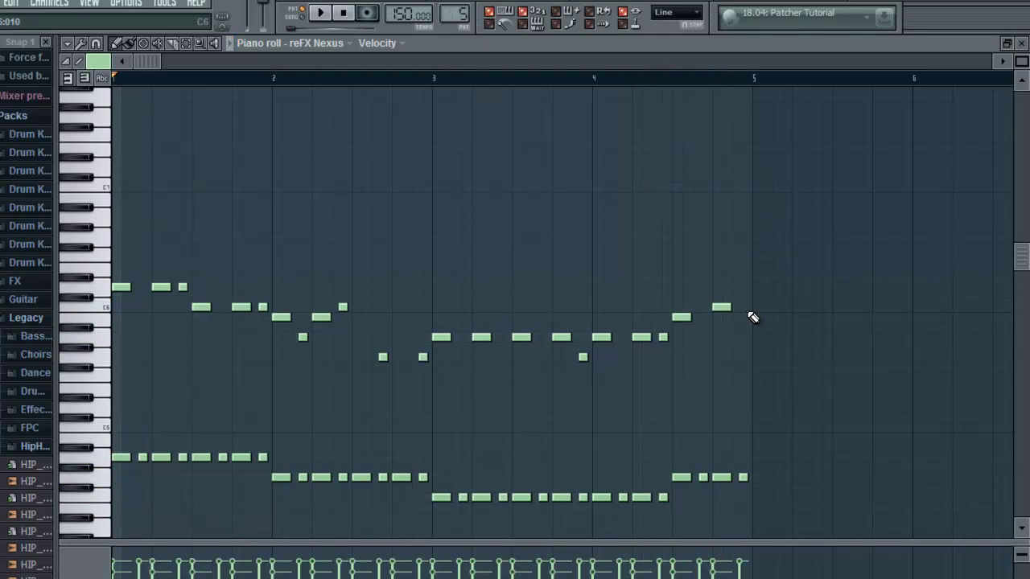
key("space")
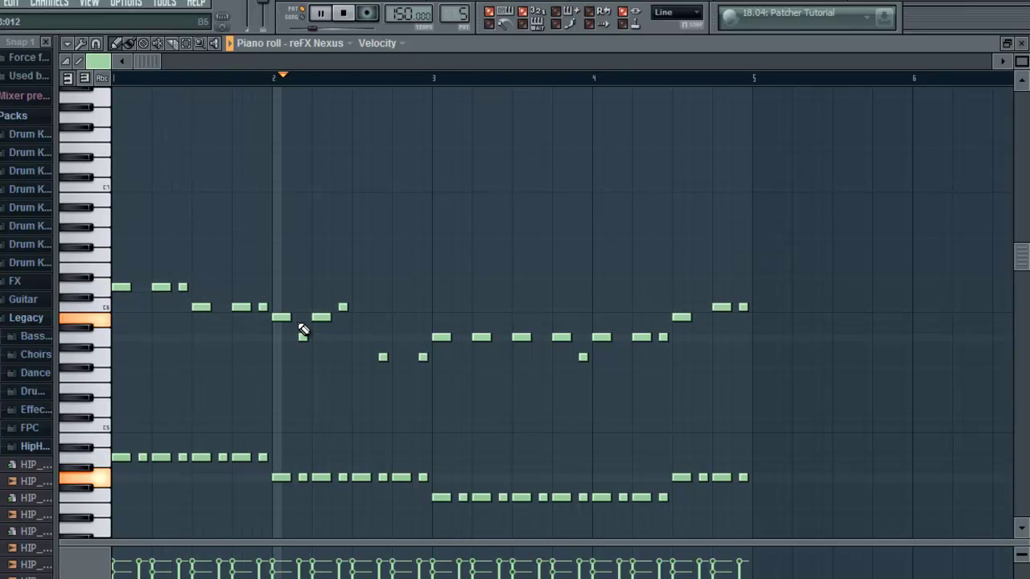
Step: Add a short A5 off-beat note after the B5 note in bar 4, listen to it, and move it up to B5
scroll(302, 331, "down", 3)
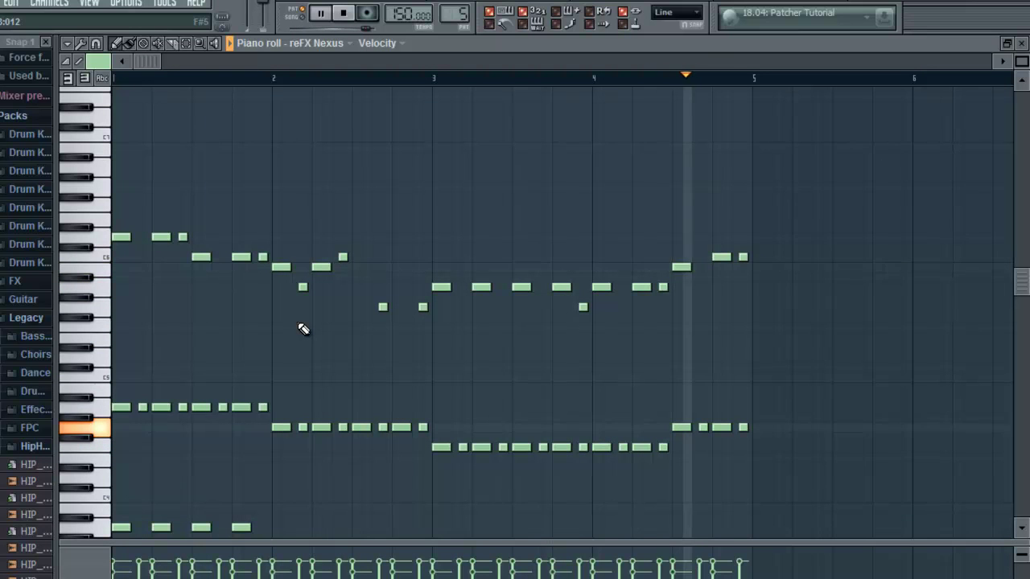
left_click(700, 286)
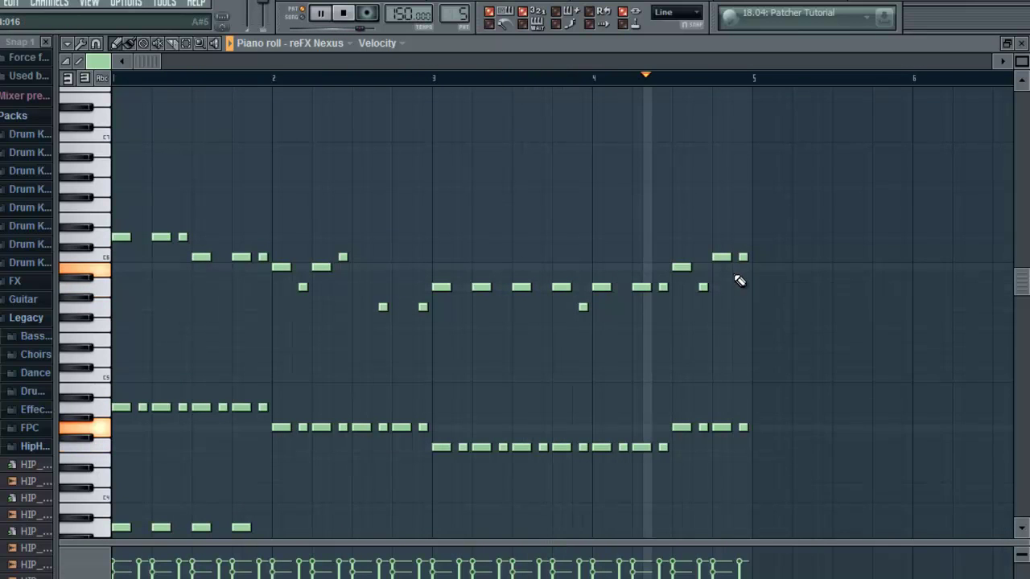
key("space")
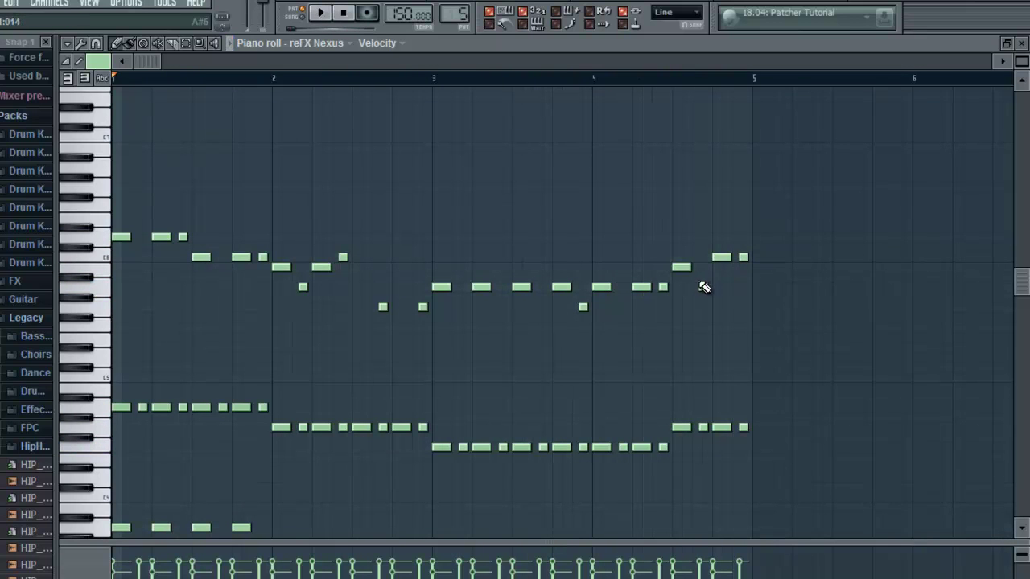
key("space")
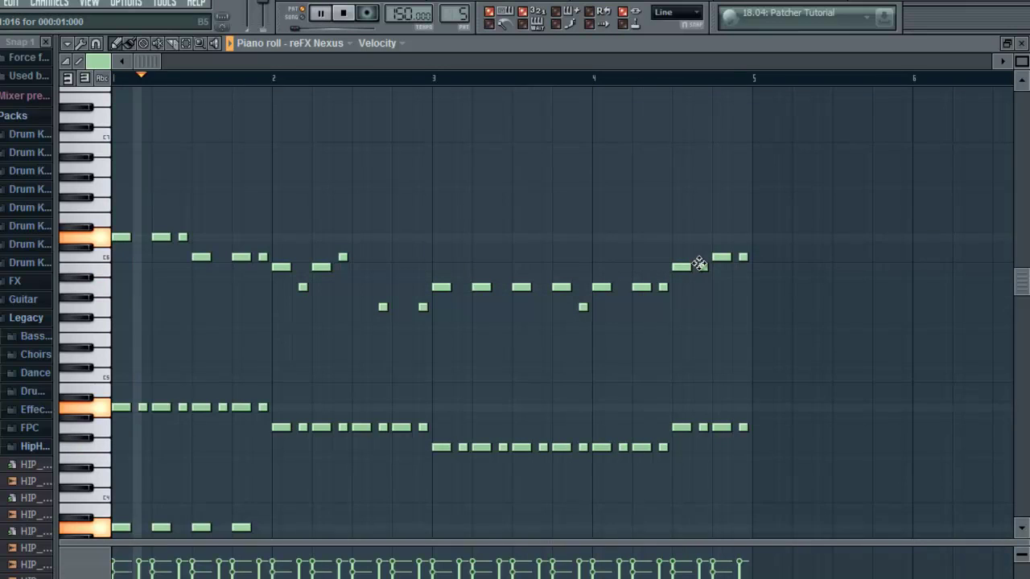
Step: Try a short E6 note around the third beat of bar 2 during playback, and remove it
key("space")
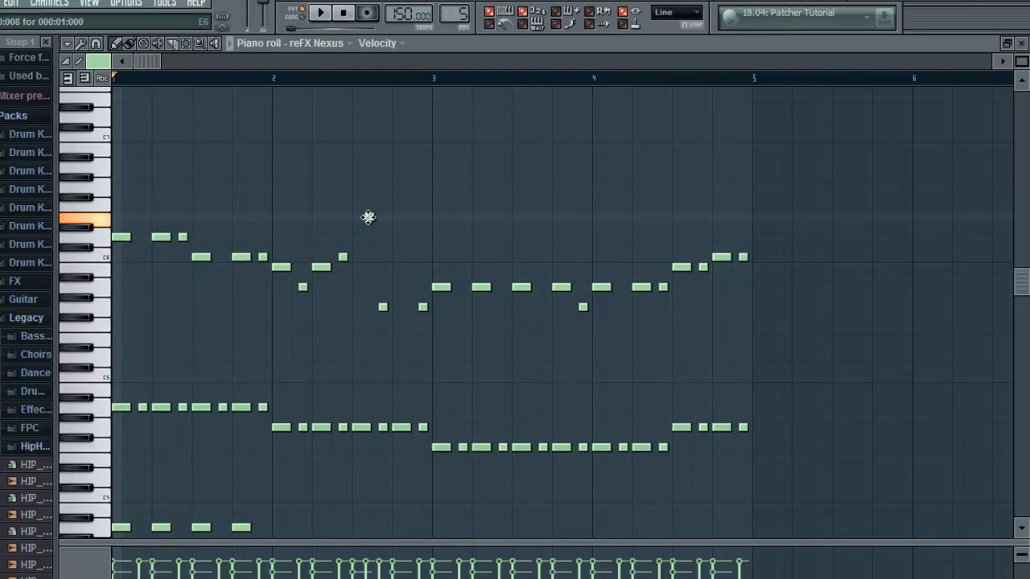
key("space")
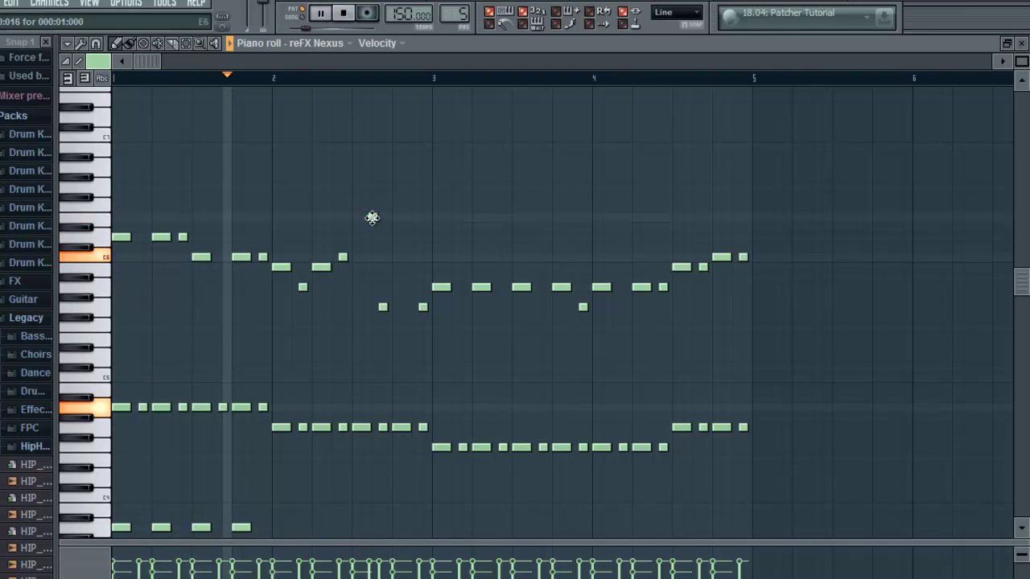
key("space")
key("space")
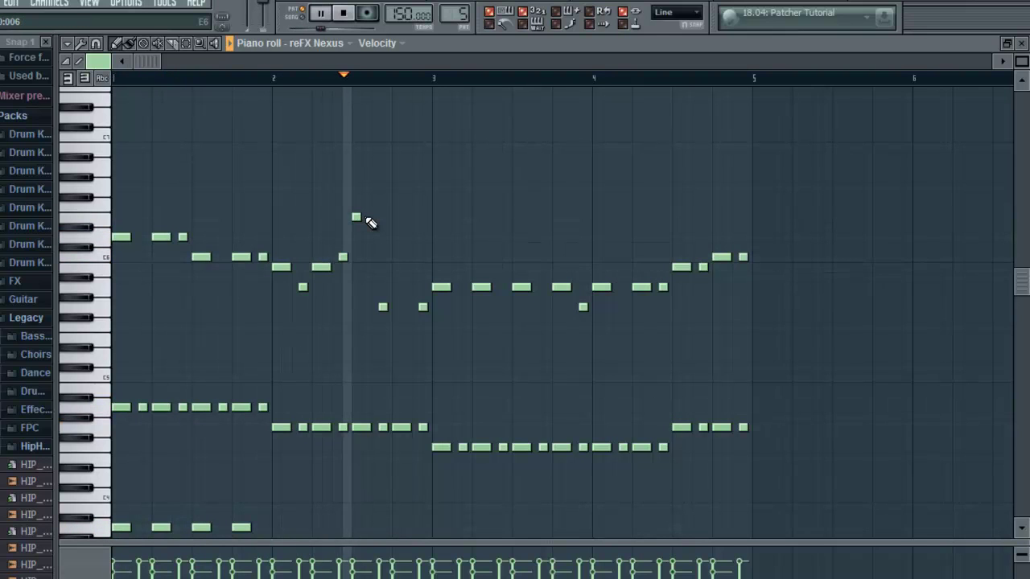
key("space")
key("space")
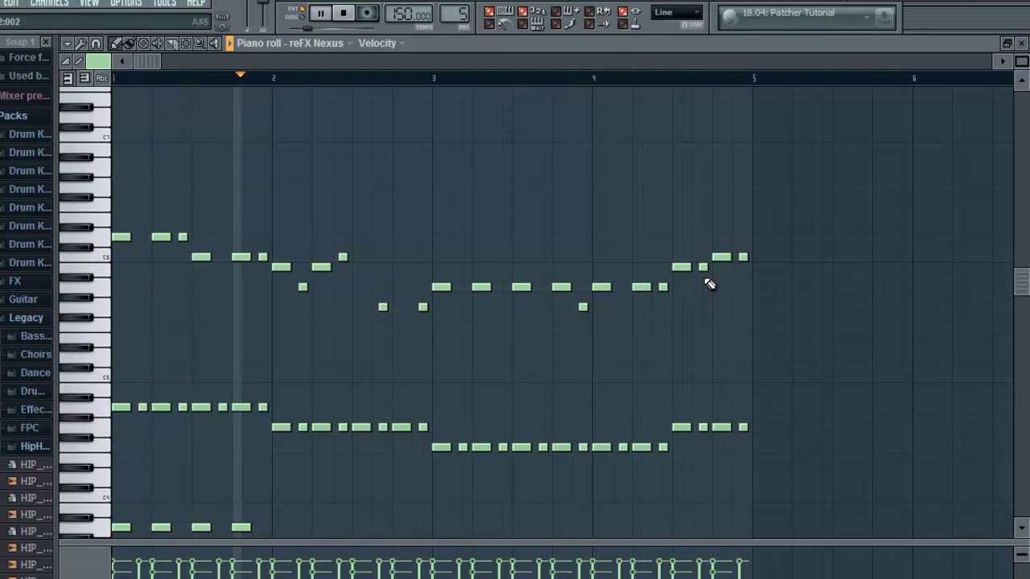
Step: Delete the short B5 off-beat note in bar 4
right_click(702, 266)
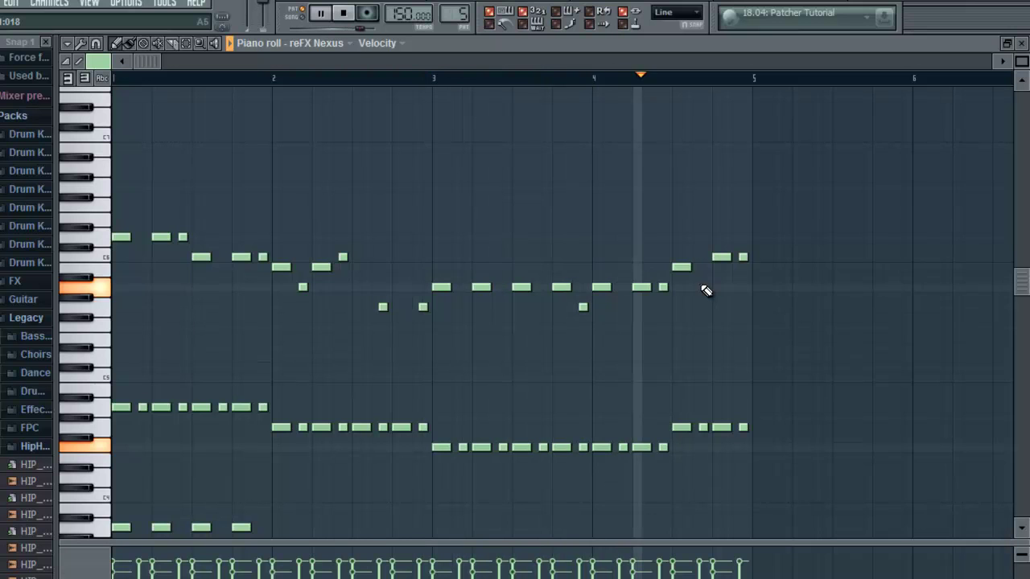
Step: Copy all the Nexus notes from pattern 5 into pattern 6
key("space")
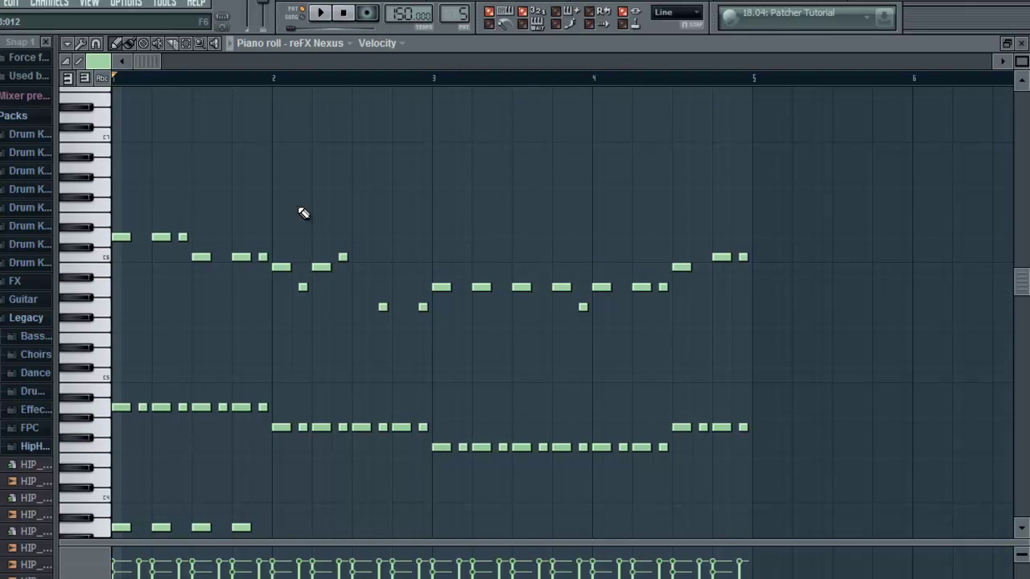
key("ctrl+a")
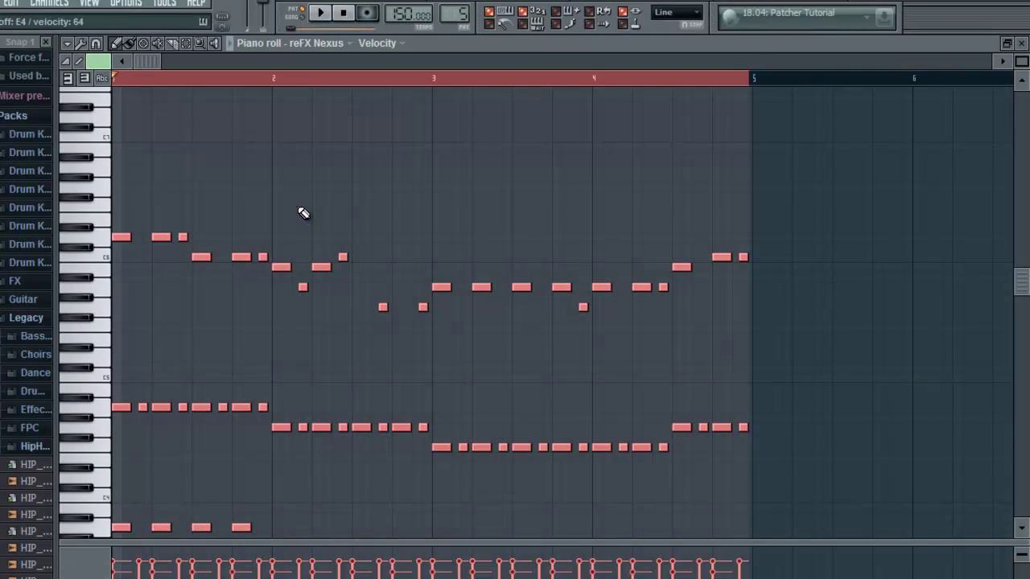
key("ctrl+x")
key("ctrl+v")
Step: Remove the short off-beat notes from the top line, put full-length G5 notes on beats 3 and 4 of bar 2, and play it
scroll(282, 178, "down", 4)
right_click(182, 198)
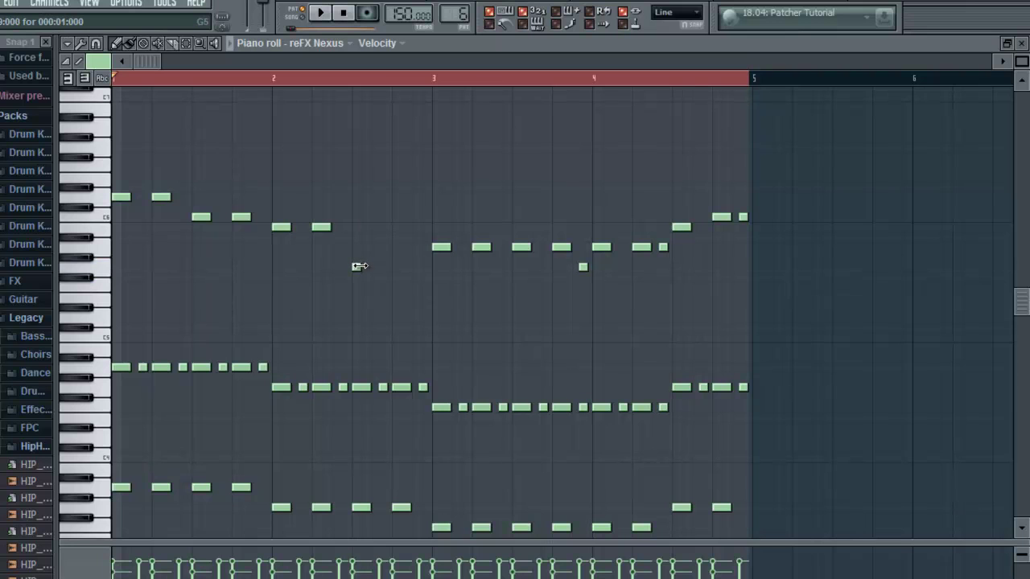
left_click(404, 266)
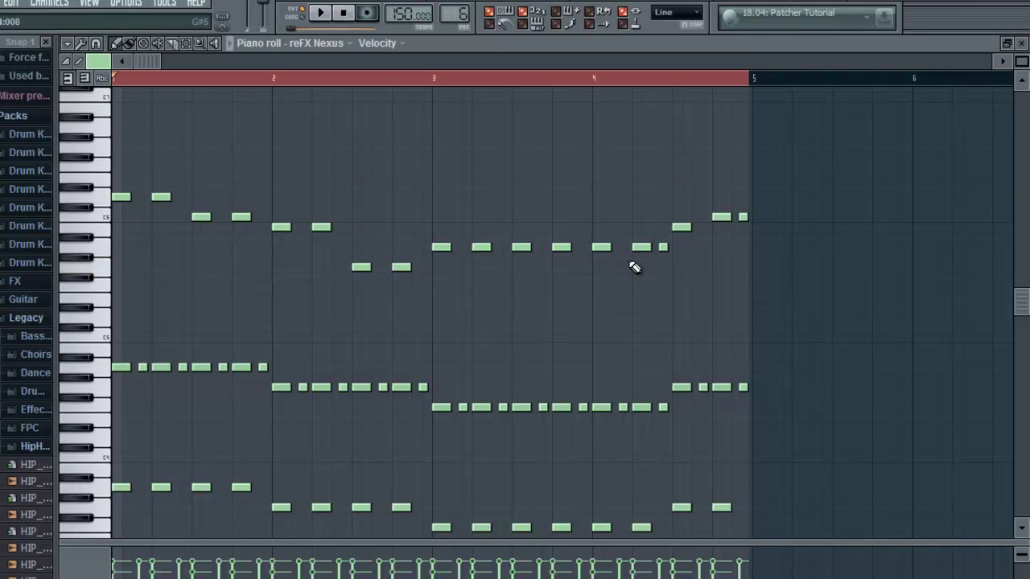
key("space")
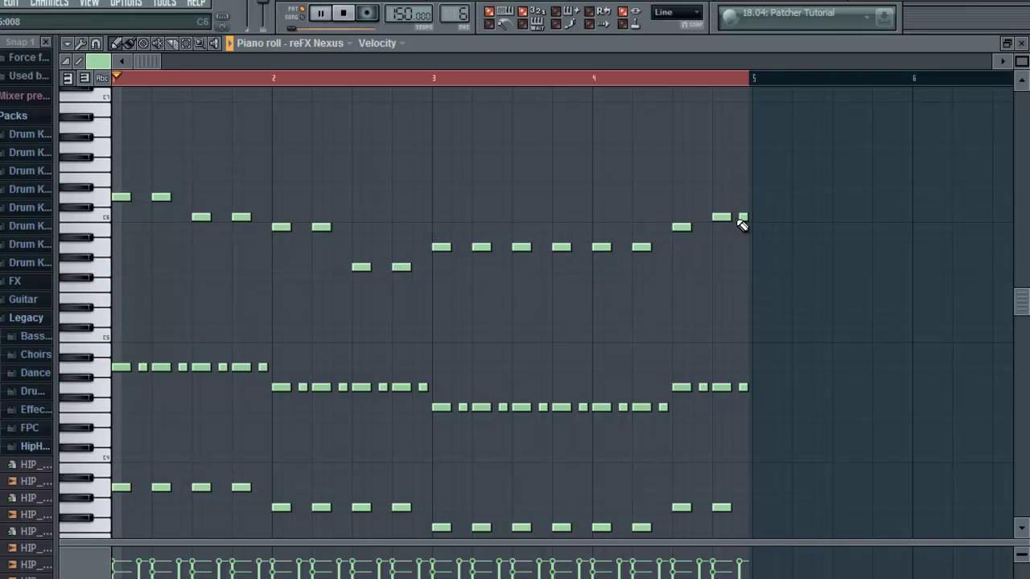
scroll(745, 223, "up", 4)
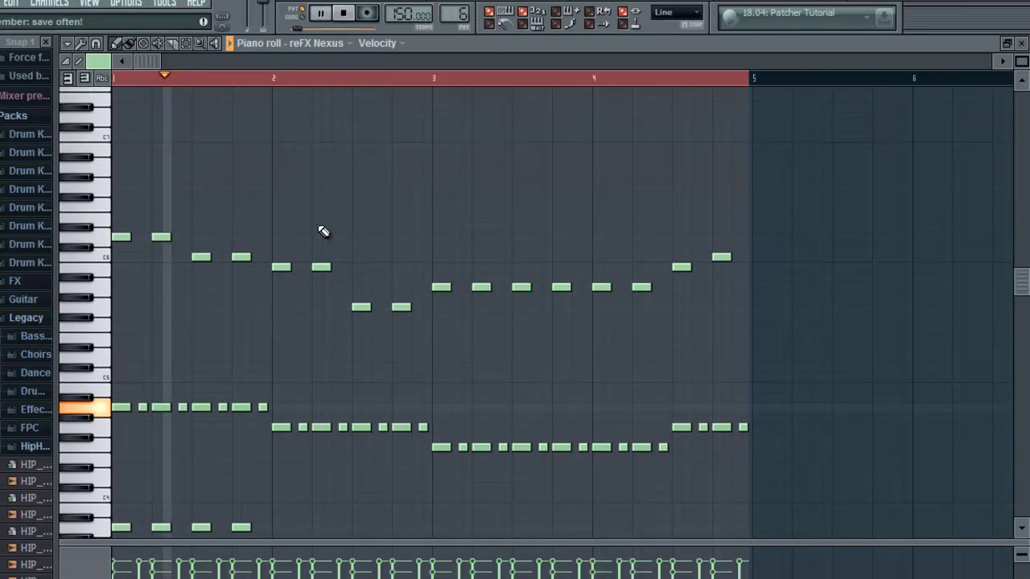
Step: Replace the two G5 notes on beats 3 and 4 of bar 2 with E6 notes and listen to them
key("space")
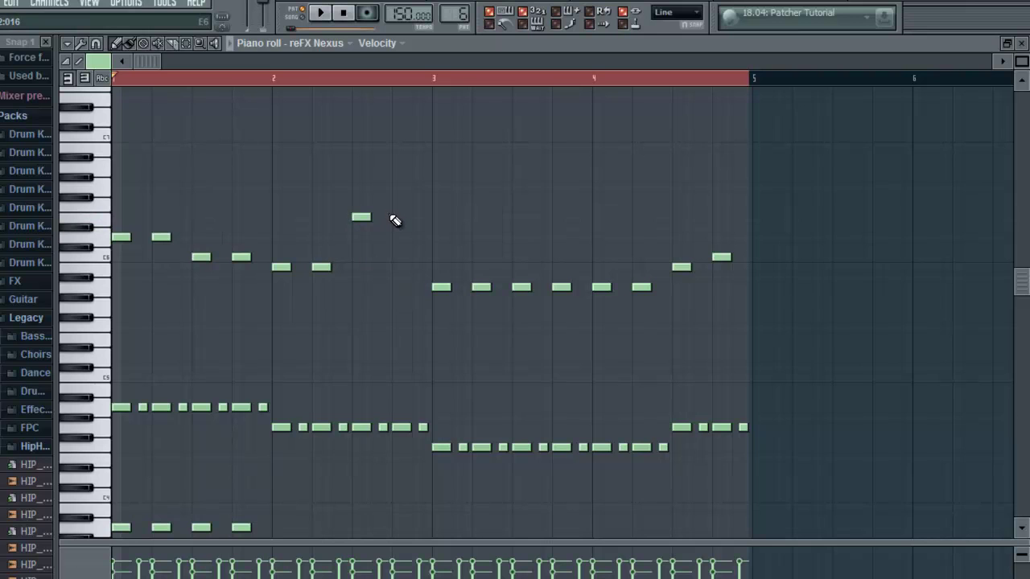
left_click(398, 225)
key("space")
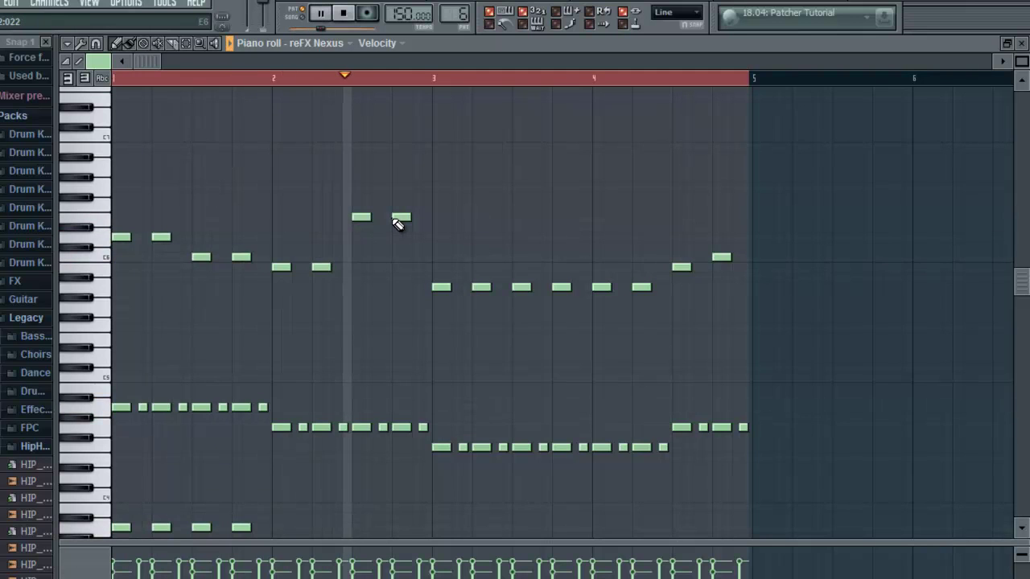
key("space")
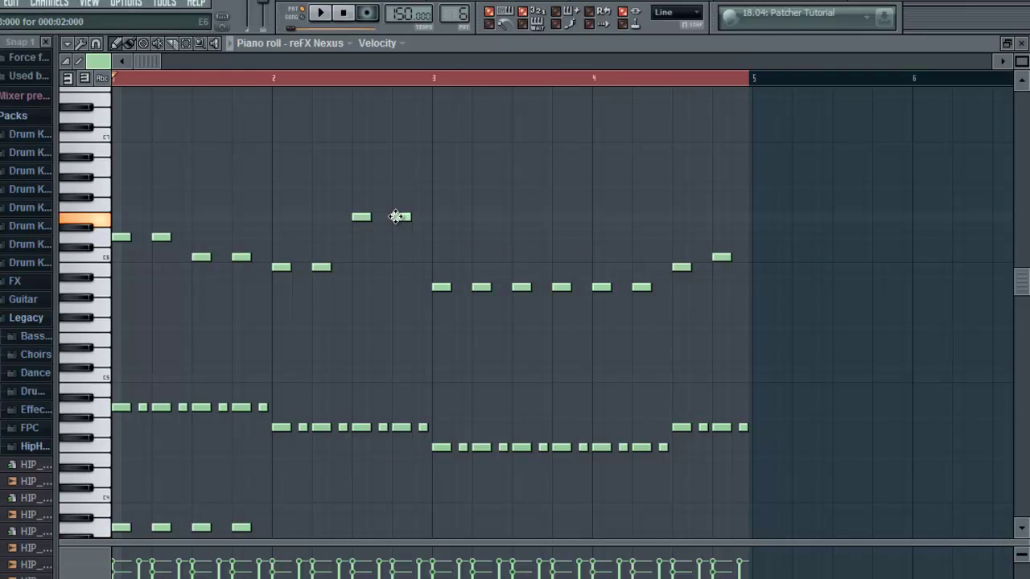
Step: Lower the top note on beat 4 of bar 2 to B5, trying D6 first and checking it in playback
left_click_drag(395, 233, 396, 237)
key("space")
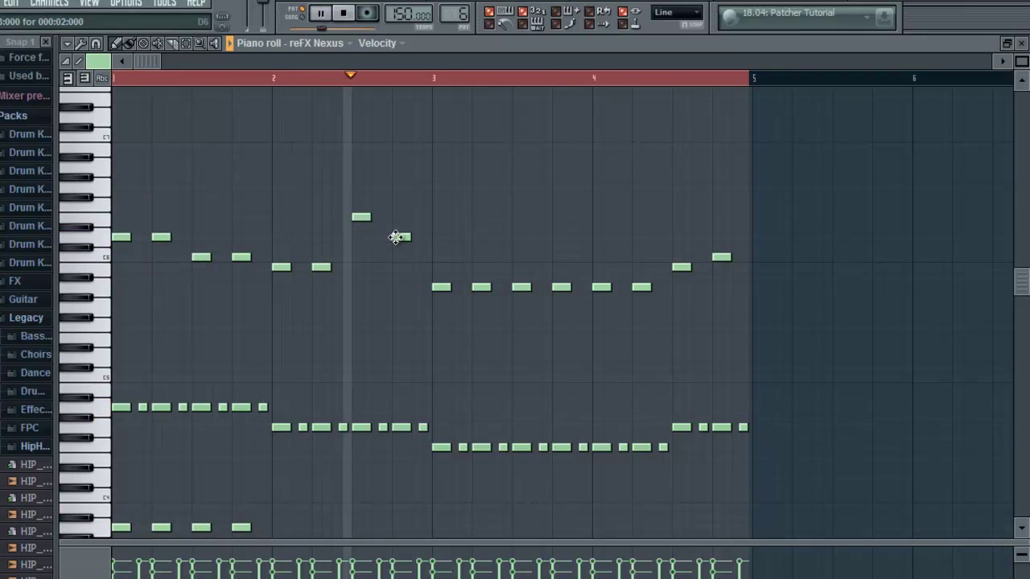
key("space")
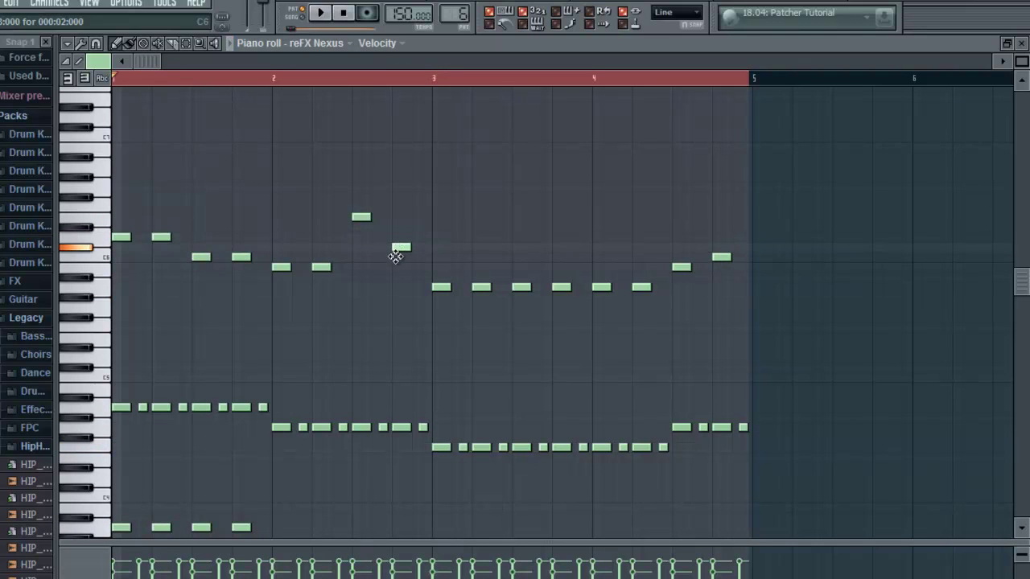
key("space")
left_click_drag(395, 258, 395, 269)
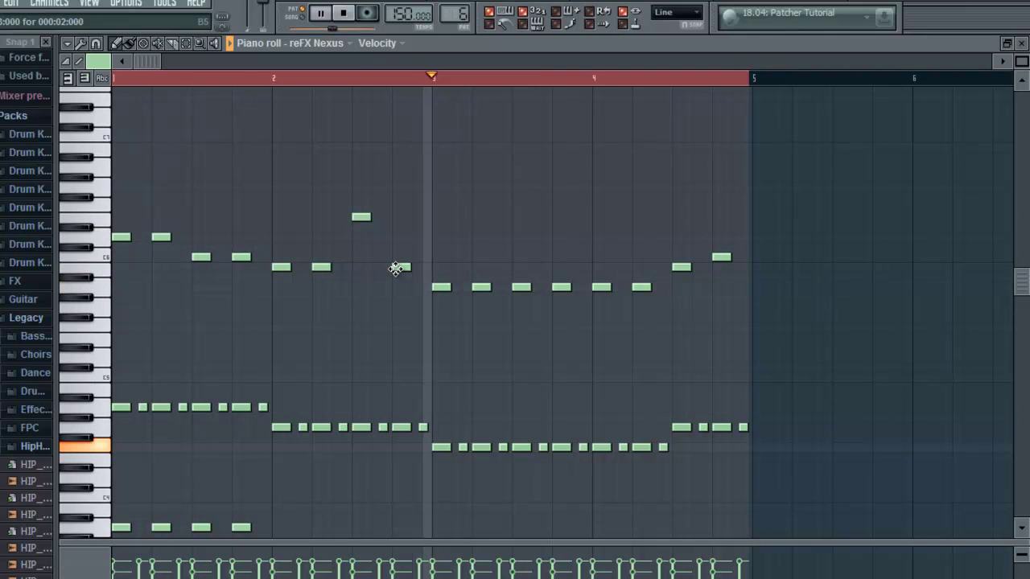
key("space")
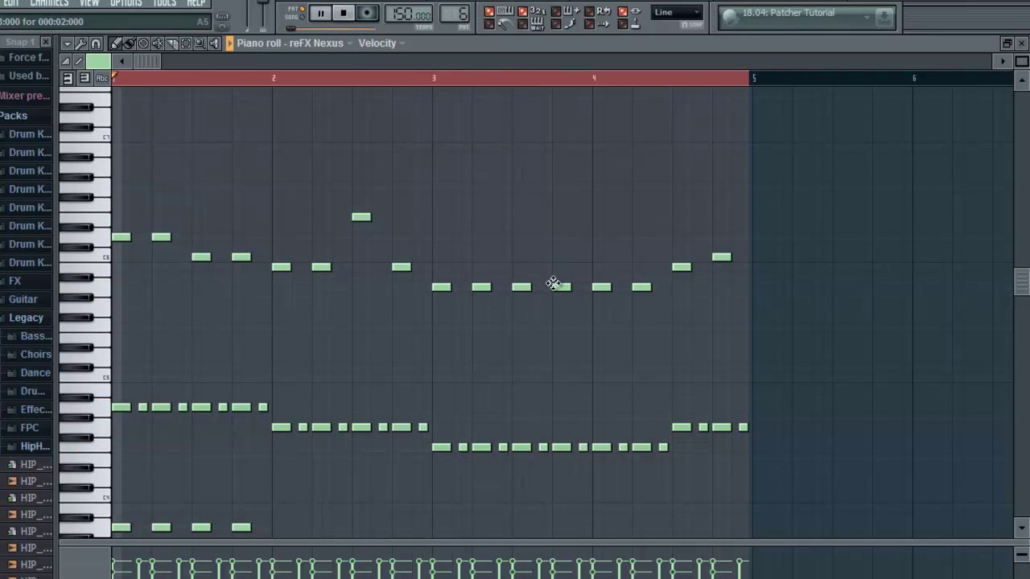
key("space")
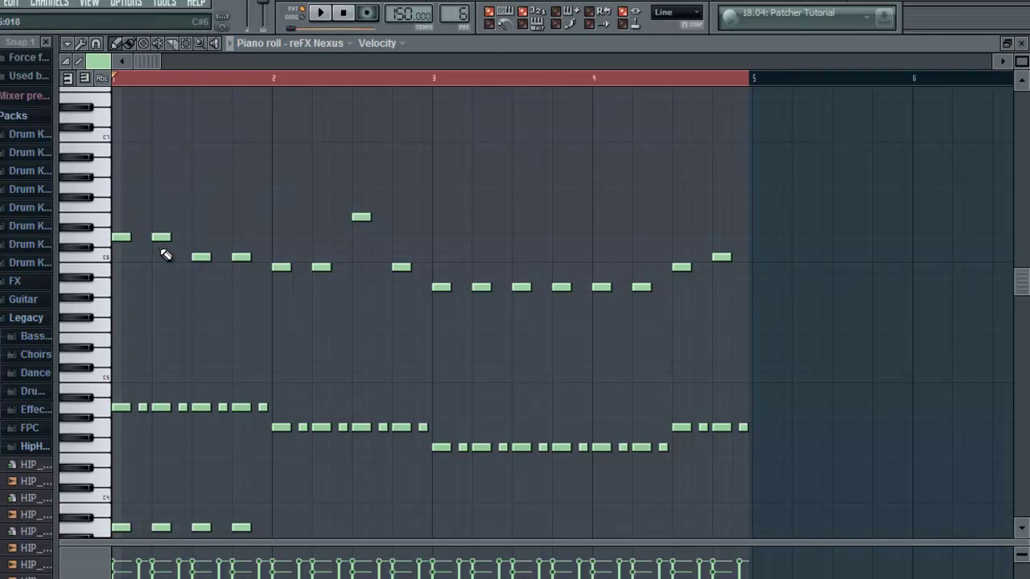
Step: Replace bar 1's beat-3 C6 with short C6 notes just before and after it, and add another short C6 ending the bar
key("space")
key("space")
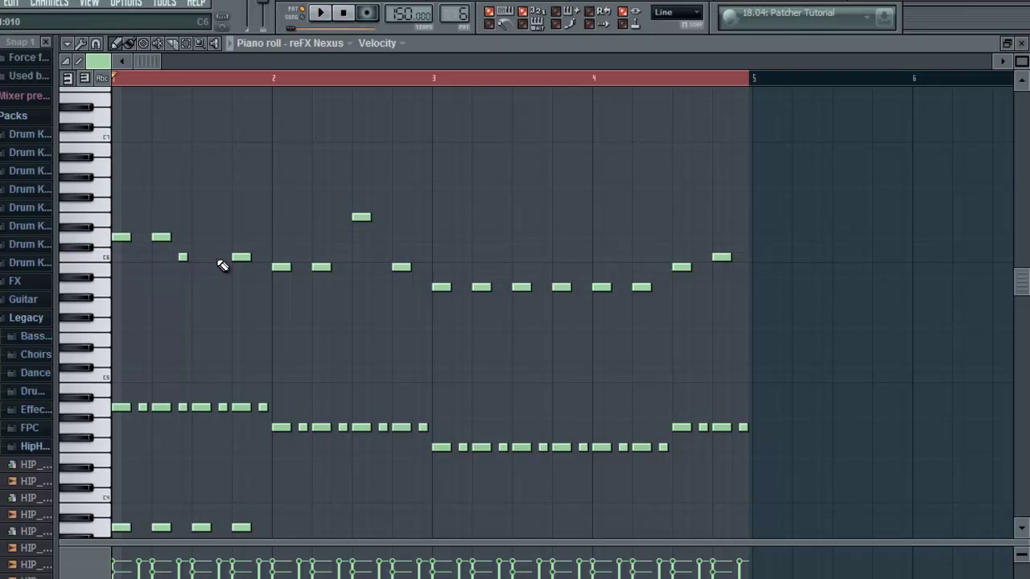
key("space")
left_click(261, 258)
key("space")
key("space")
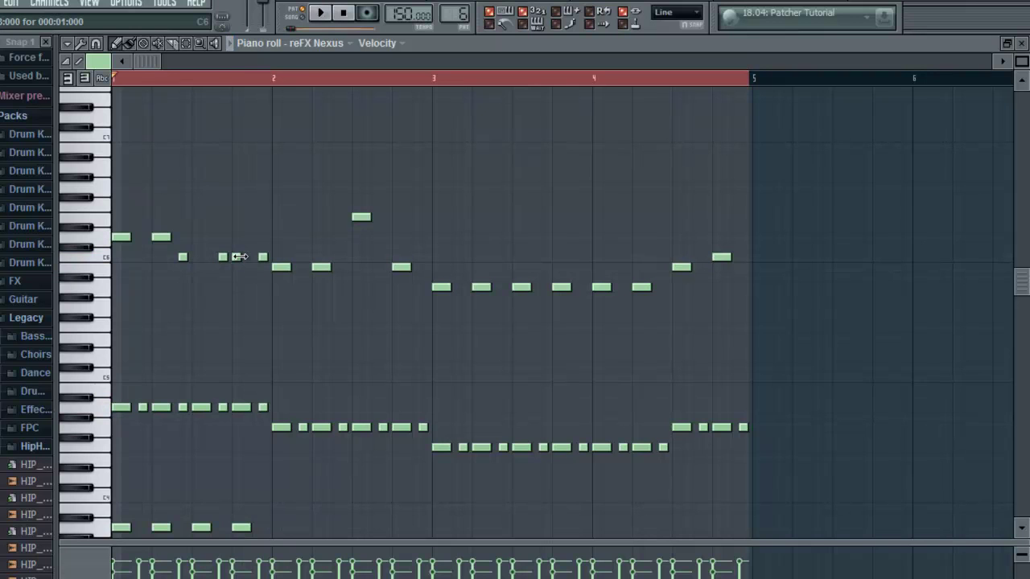
Step: Add a short C6 before beat 3 of bar 2 and short G5 and A5 notes around bar 3's fourth beat, and clear the time selection
key("space")
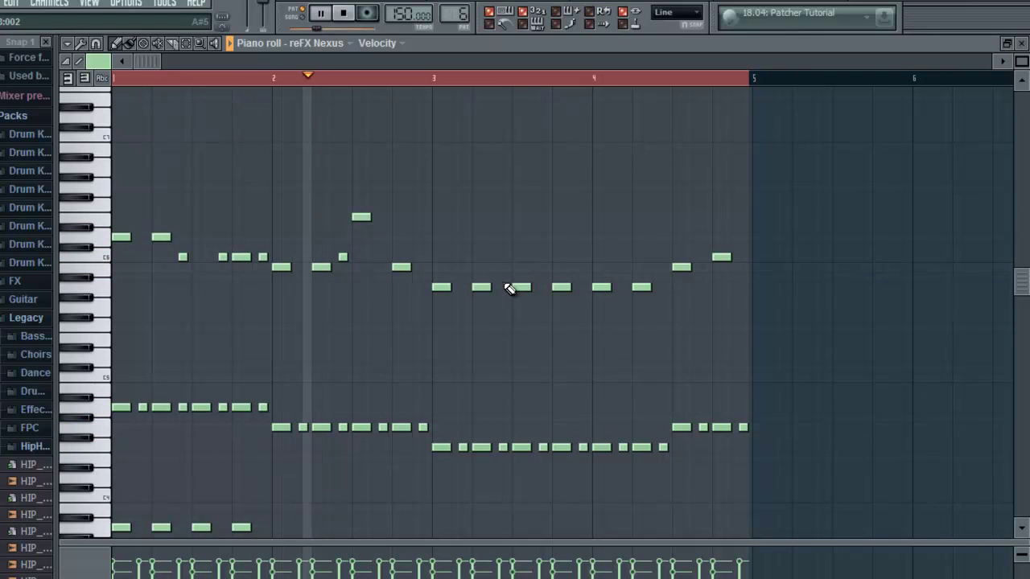
key("space")
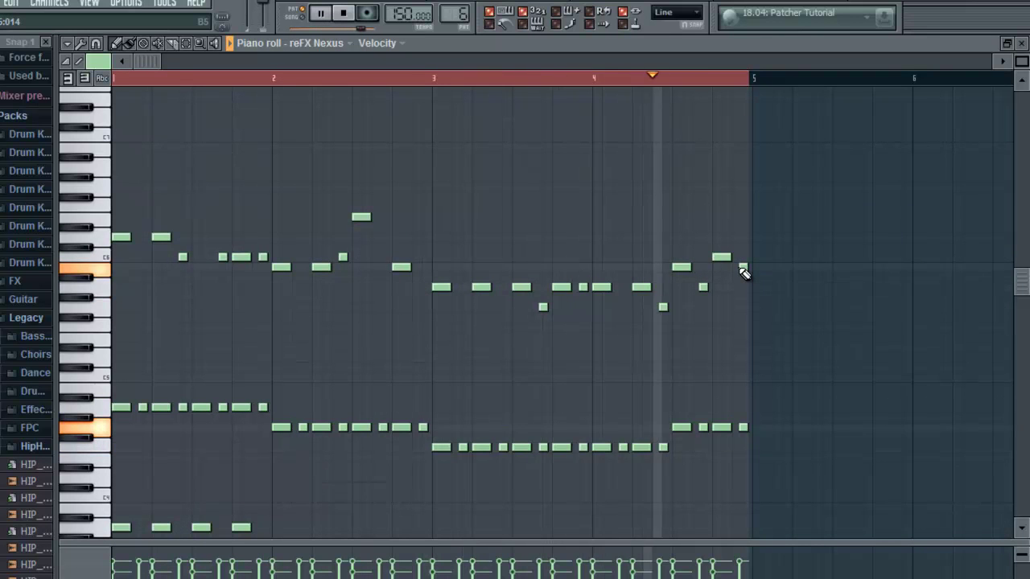
key("space")
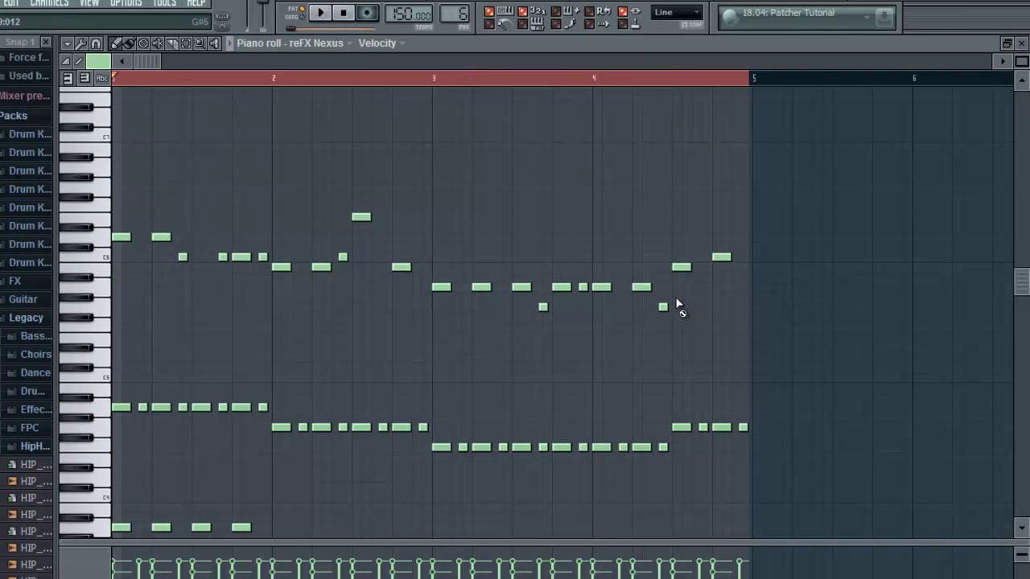
double_click(636, 79)
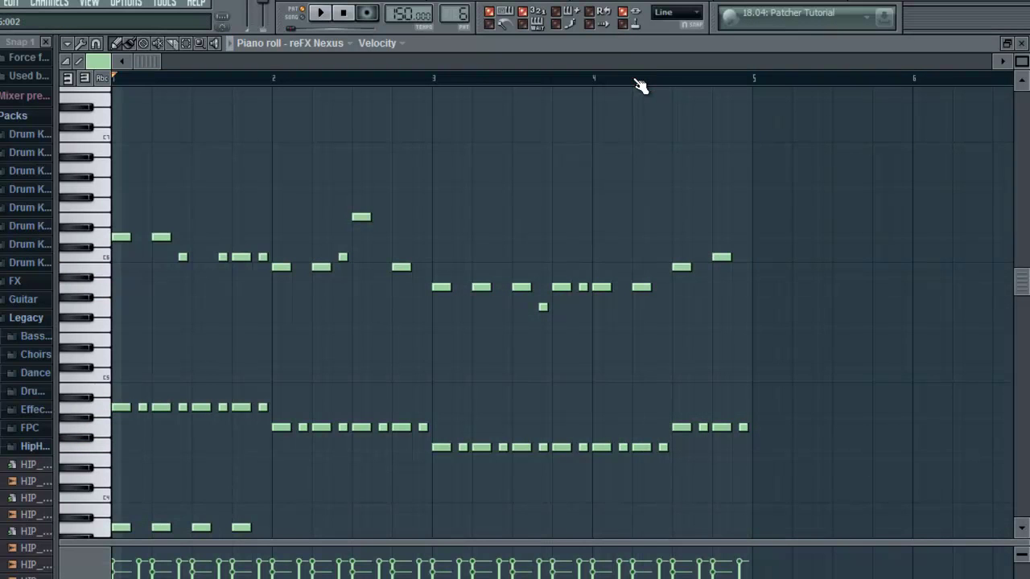
Step: Move the short note ending bar 1 to D6, trying B5 first and checking it in playback
key("space")
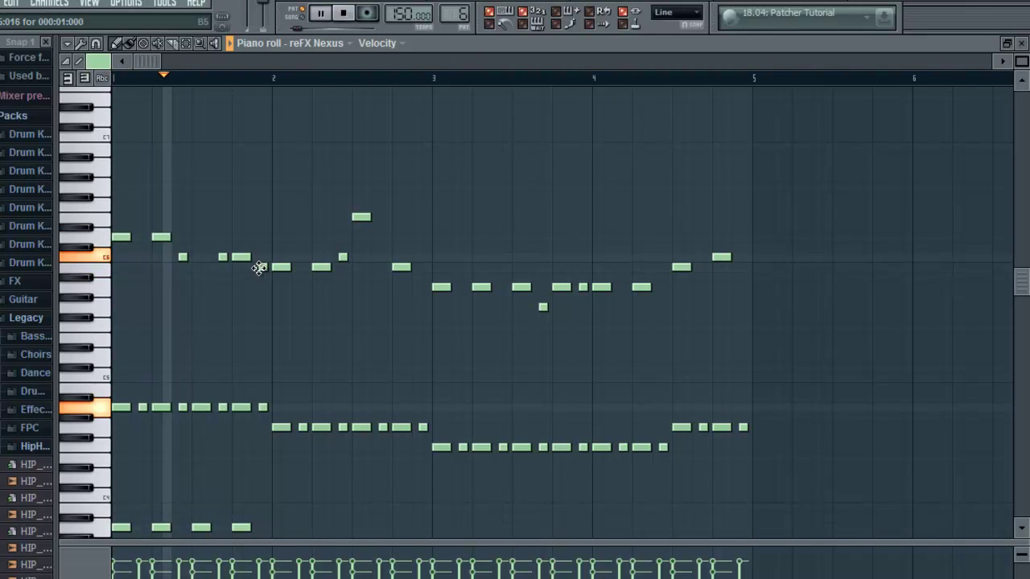
key("space")
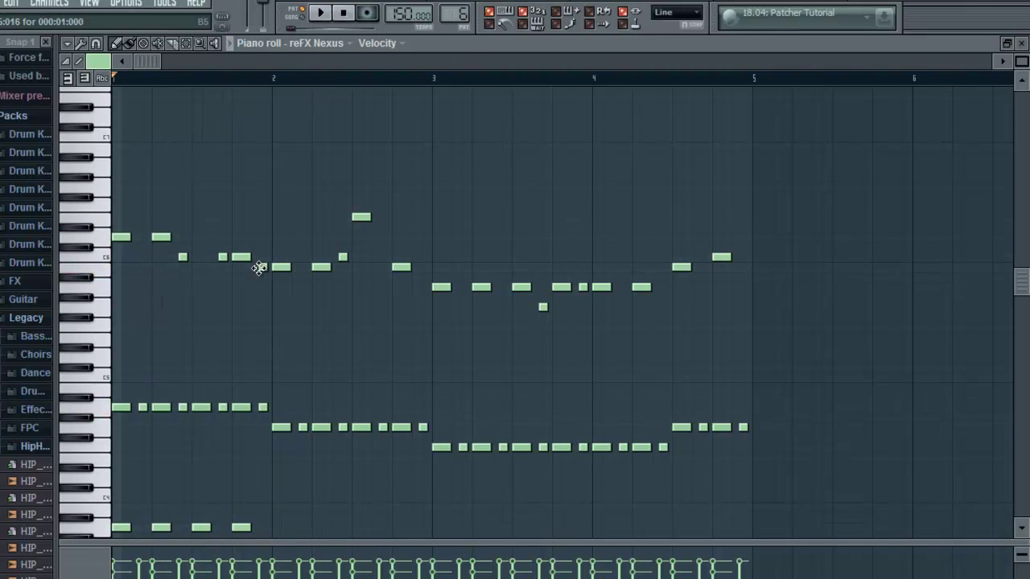
key("space")
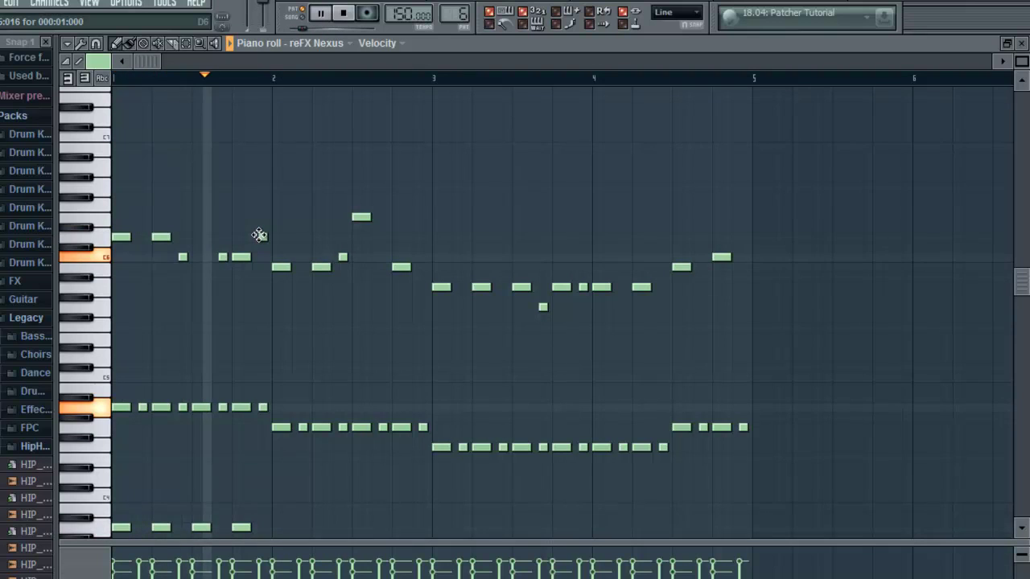
key("space")
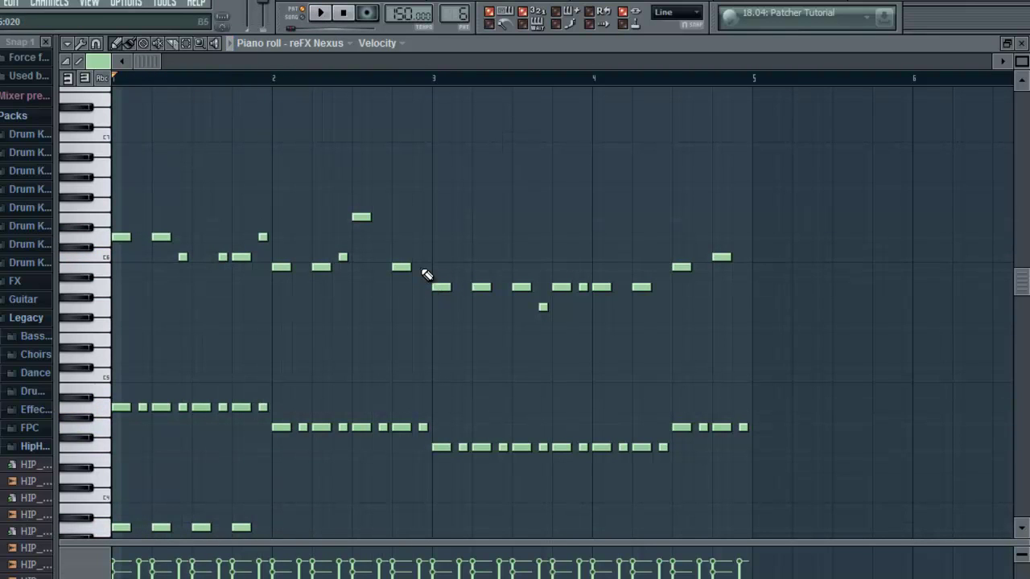
Step: Add a short B5 ending bar 2, and slightly lower the velocity of the short top notes ending bars 1 and 2
key("space")
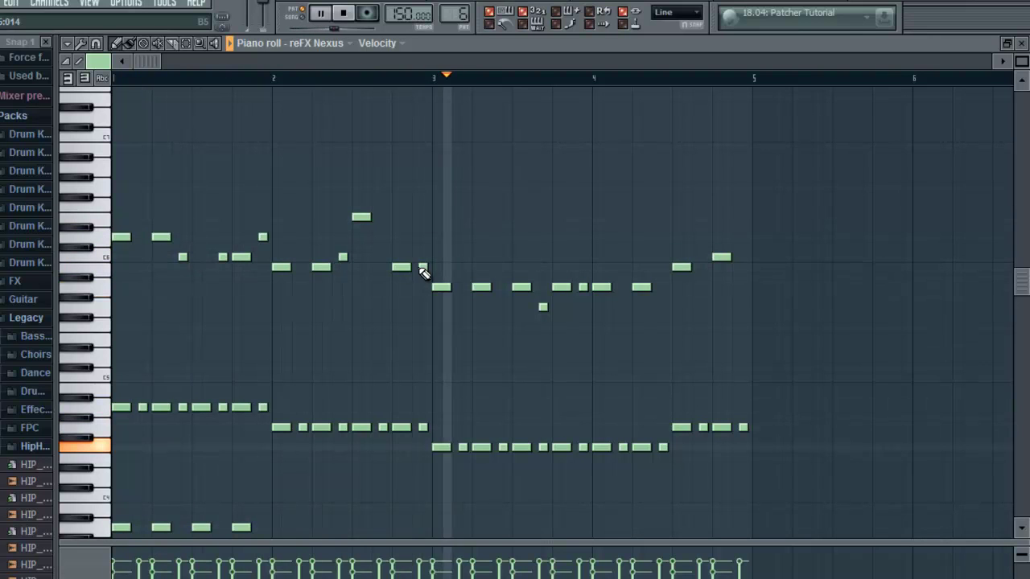
key("space")
left_click_drag(399, 544, 405, 445)
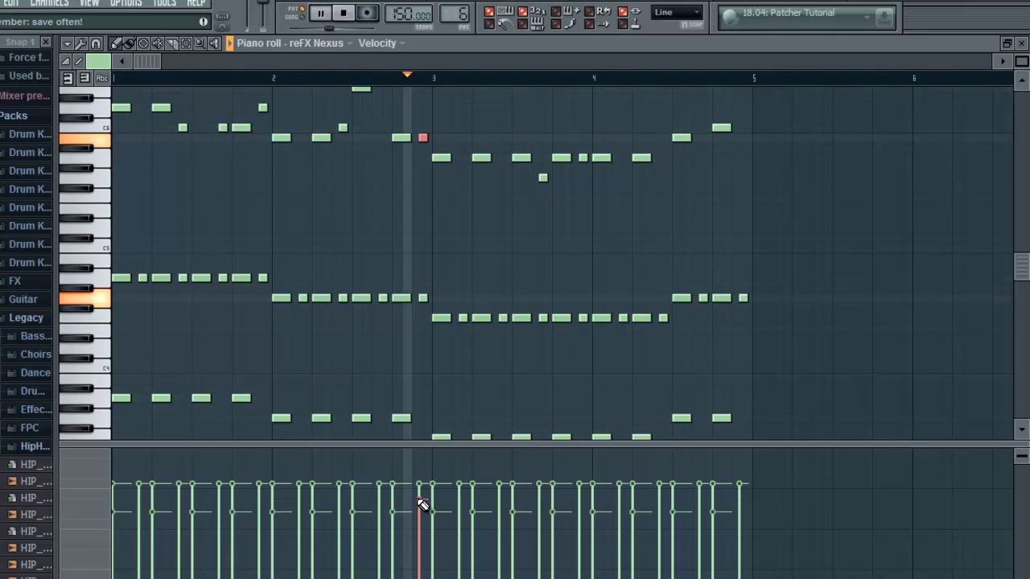
key("space")
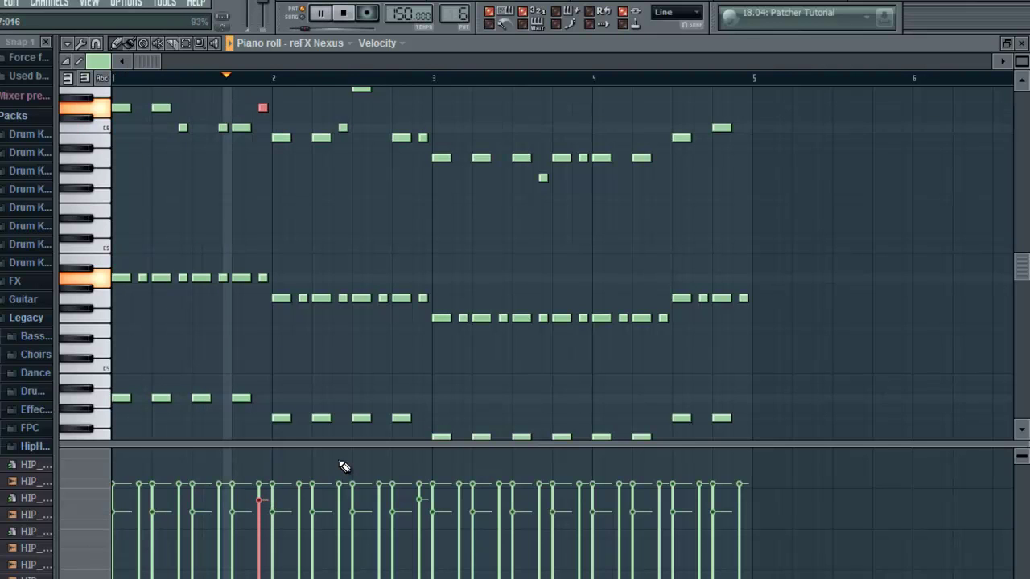
left_click_drag(356, 442, 358, 523)
Step: Rework bar 3's ending as a short A5 before beat 4 and a short G5, and add short A5 and C6 off-beats in bar 4
key("space")
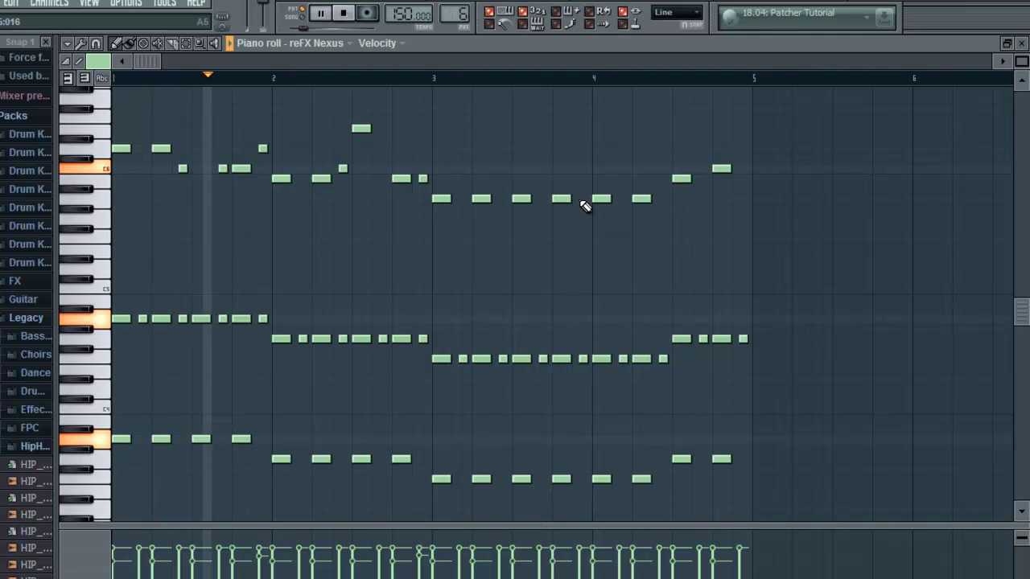
left_click_drag(565, 199, 546, 199)
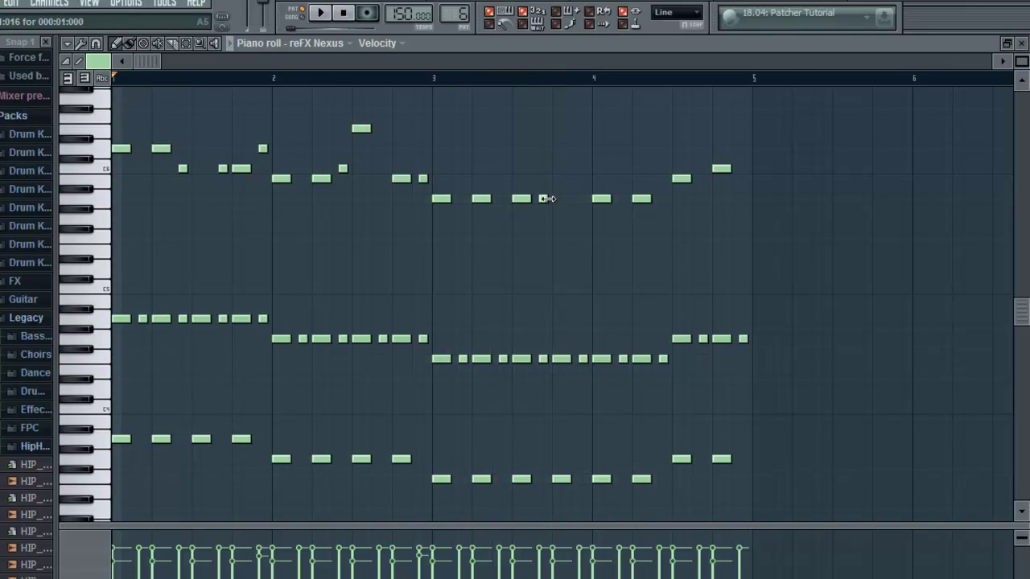
left_click(583, 219)
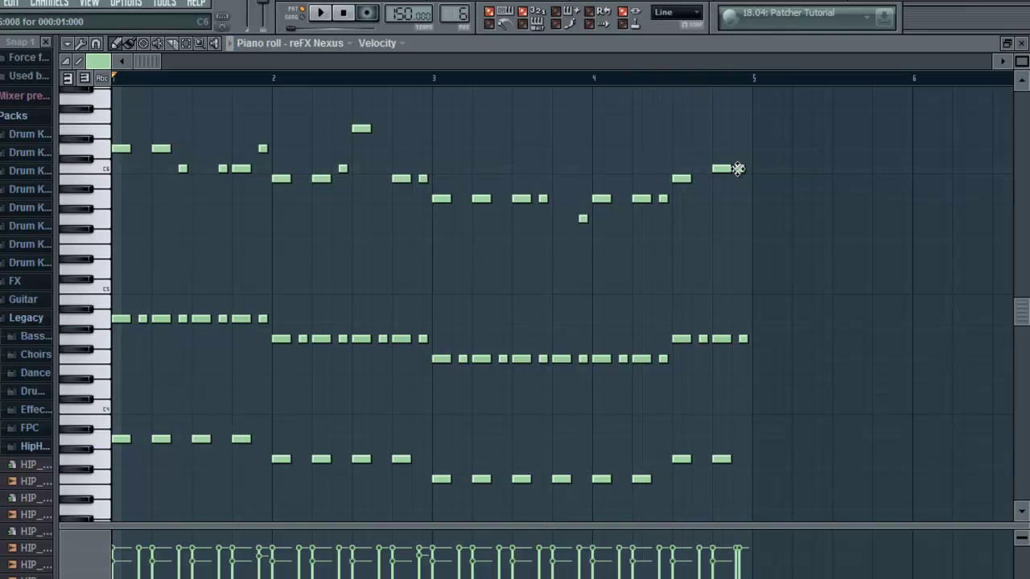
key("space")
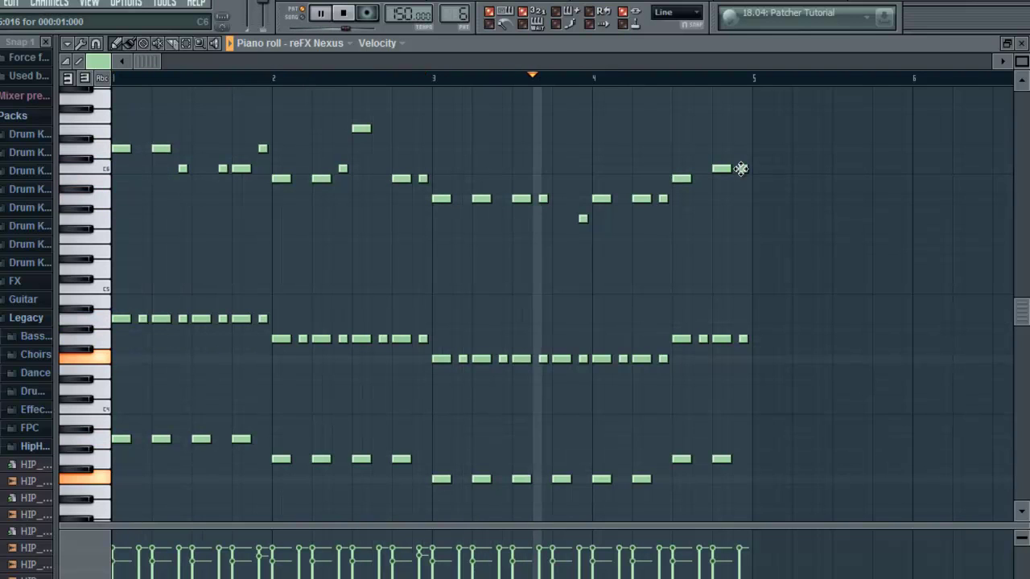
key("space")
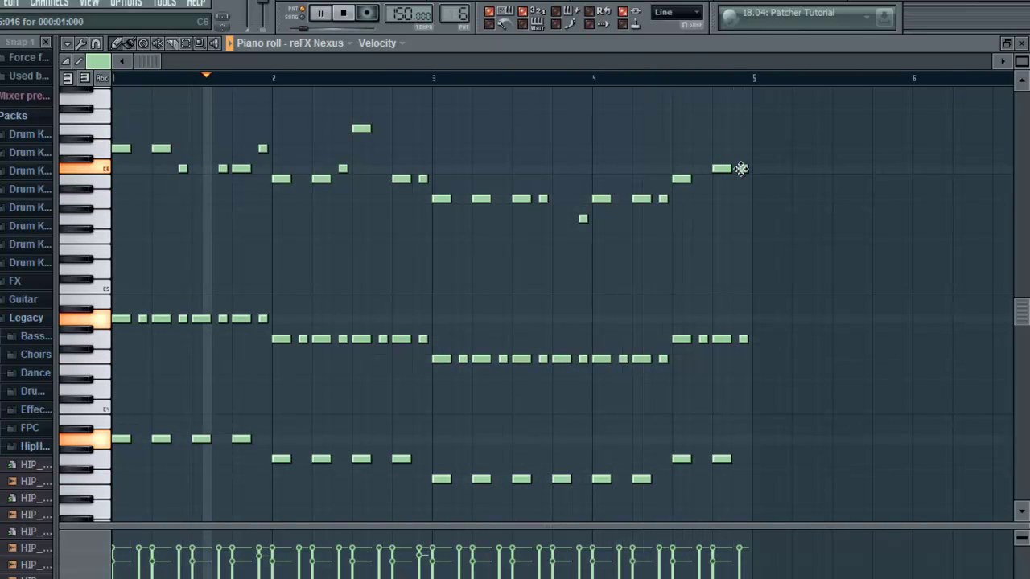
Step: Add a short A5 before beat 4 of bar 2, lower its velocity, and play the melody
key("space")
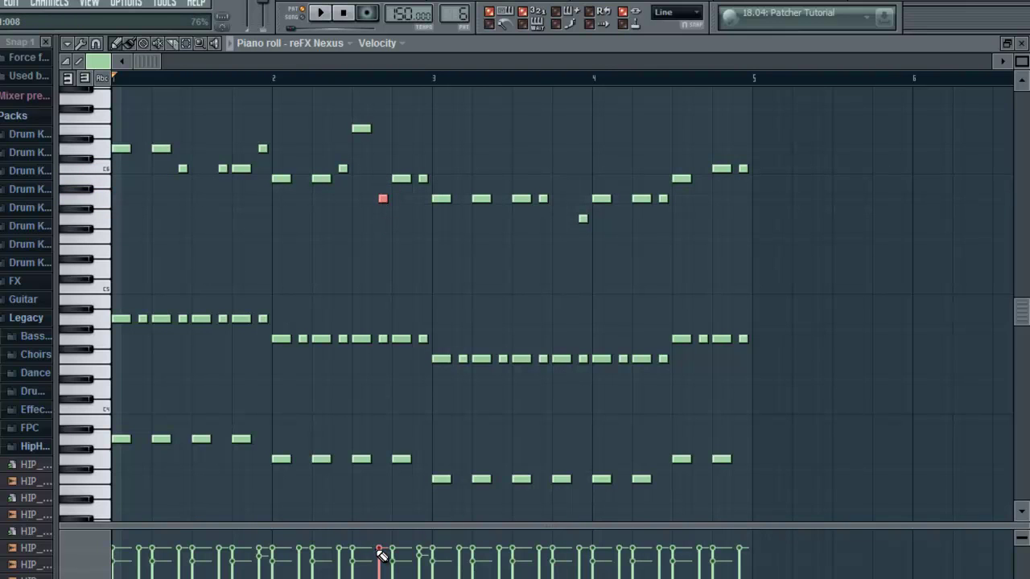
key("space")
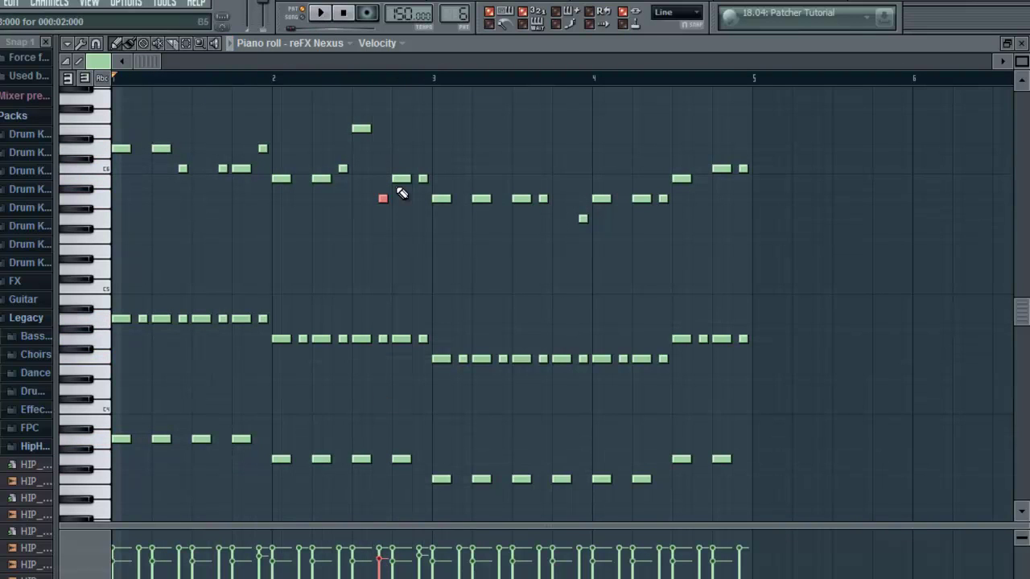
key("space")
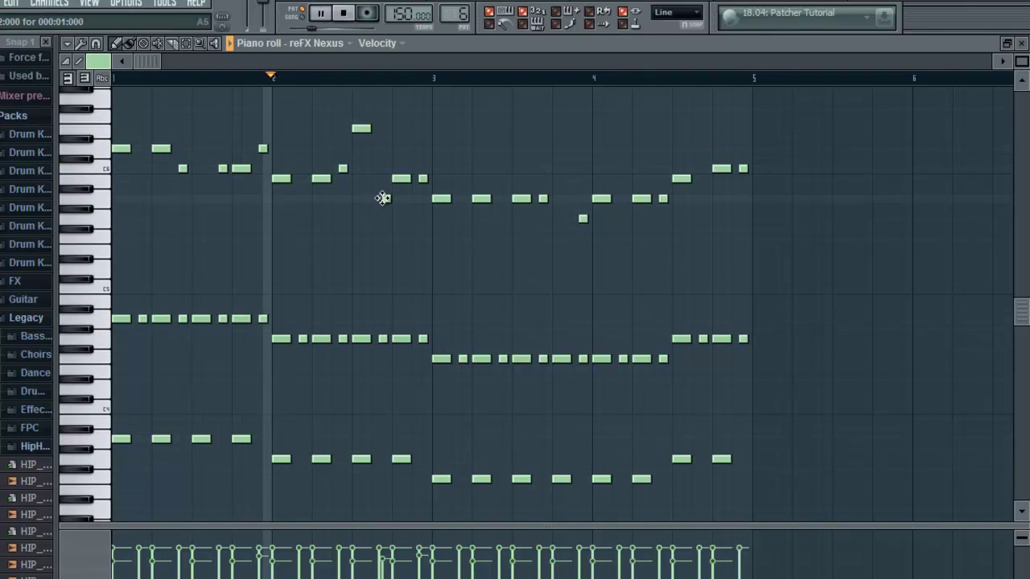
Step: Delete the long B5 on beat 4 of bar 2, and replace bar 4's long B5 and preceding short A5 with short B5s before beats 3 and 4
right_click(399, 180)
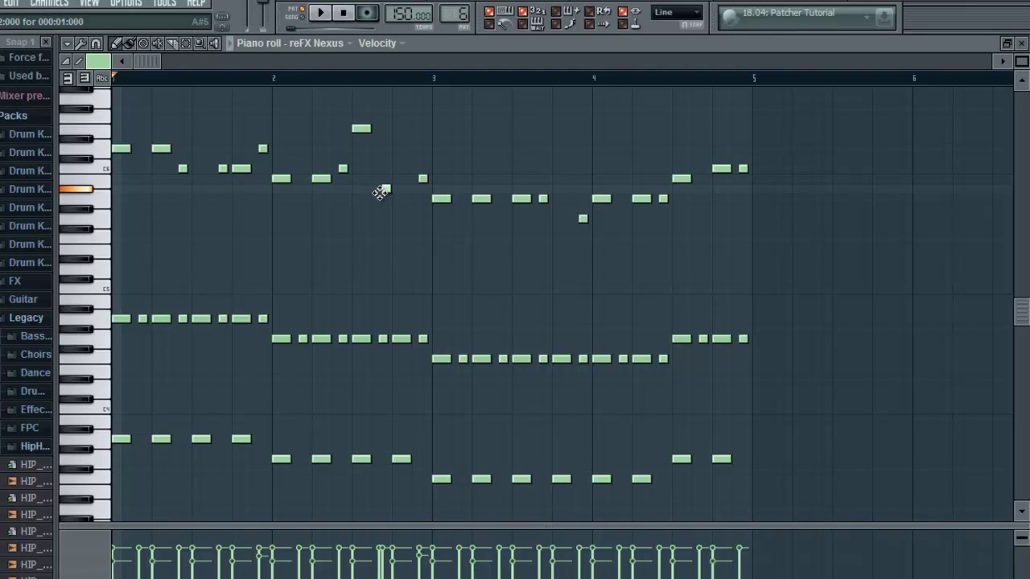
key("space")
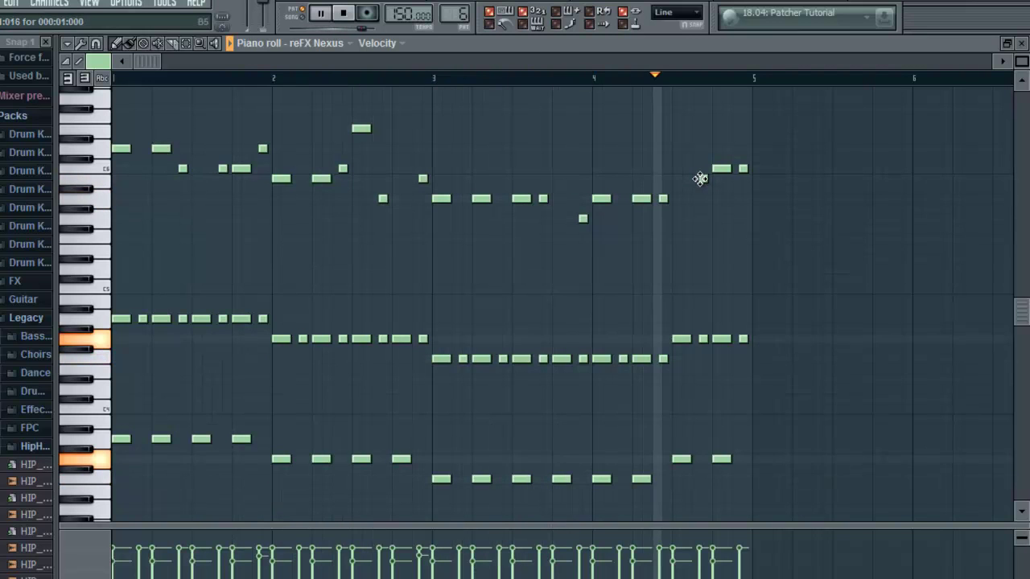
key("space")
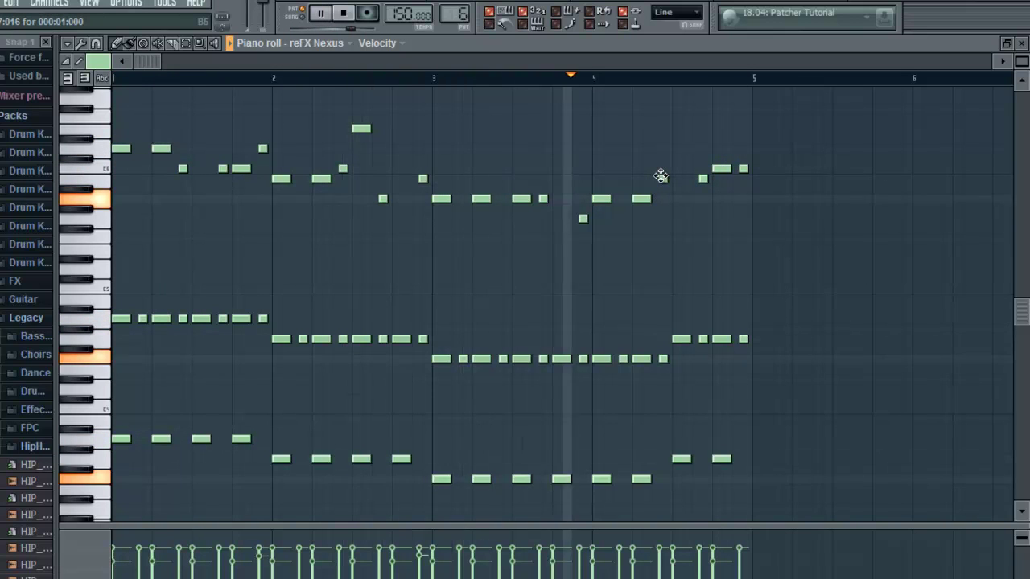
key("space")
key("space")
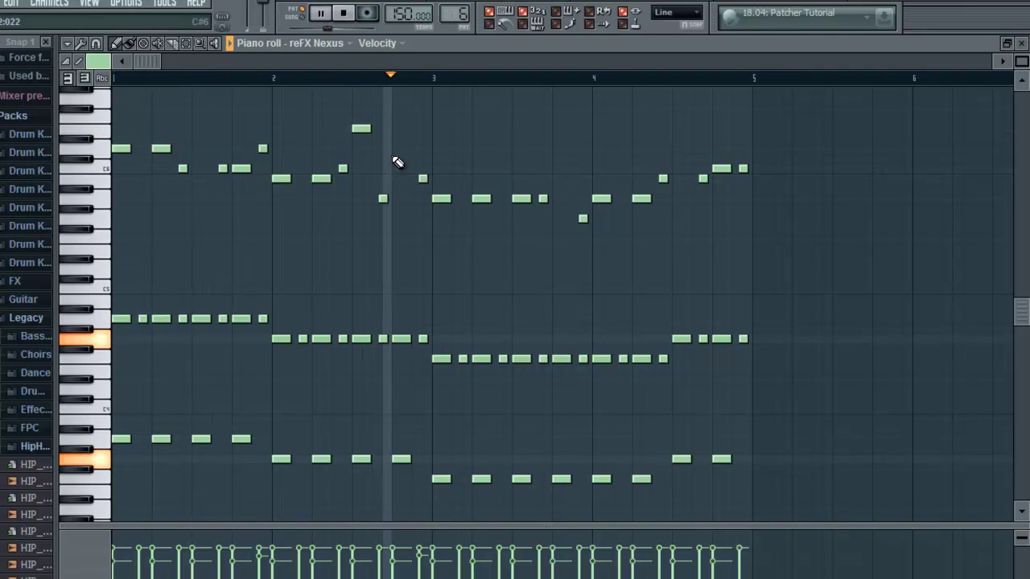
Step: Try a short A5 before beat 3 of bar 3 with the beat 3 note raised to B5 and C6, checking it in playback
key("space")
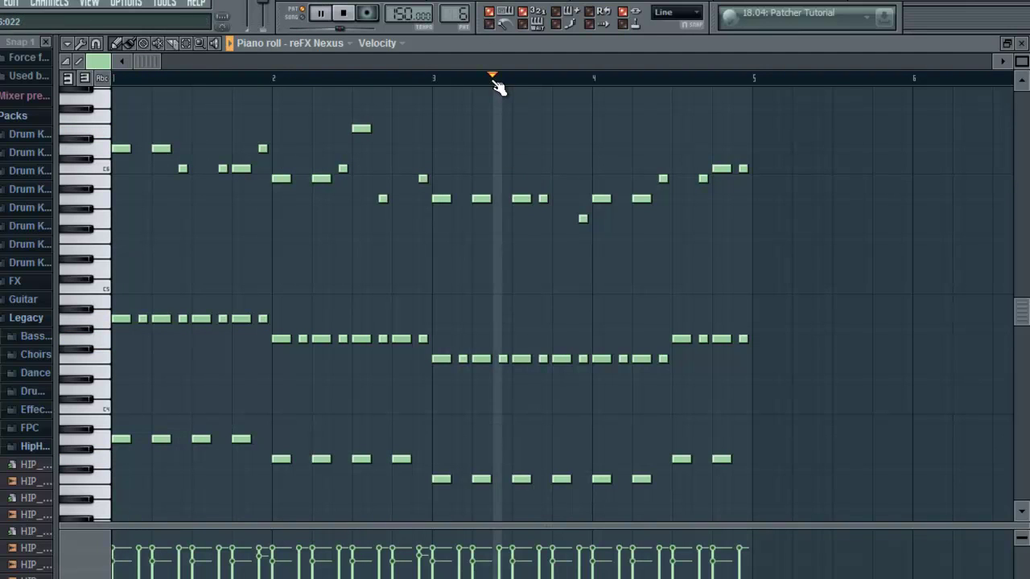
key("space")
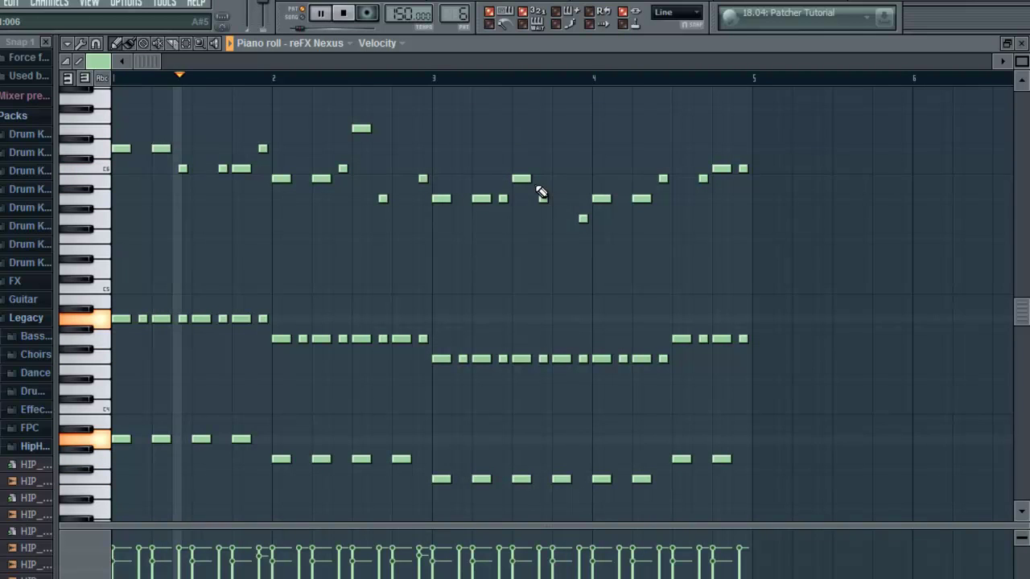
left_click_drag(540, 197, 540, 218)
key("space")
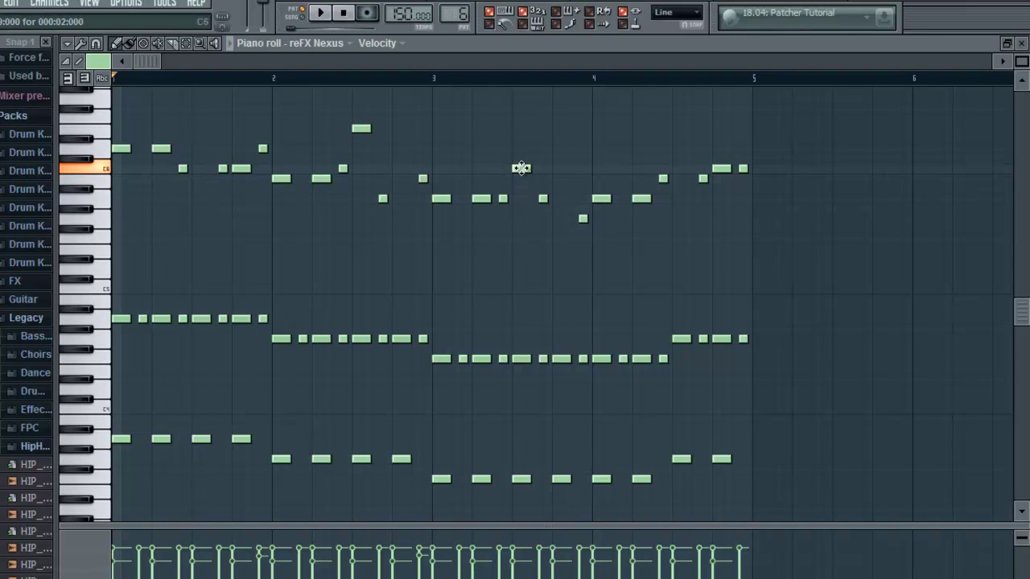
key("space")
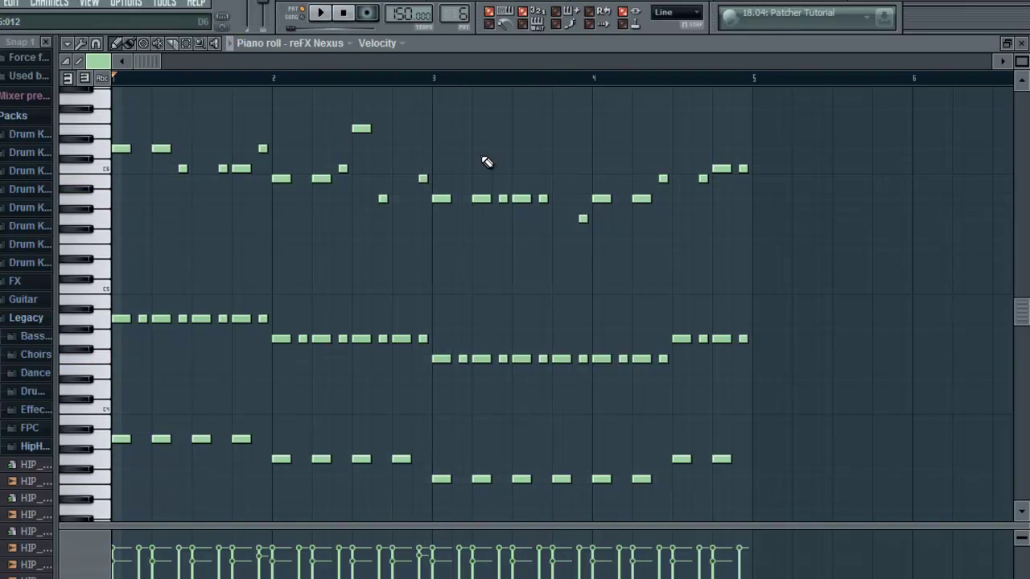
Step: Try a long note on beat 4 of bar 3, first at B5 and again at A5, during playback
left_click(557, 179)
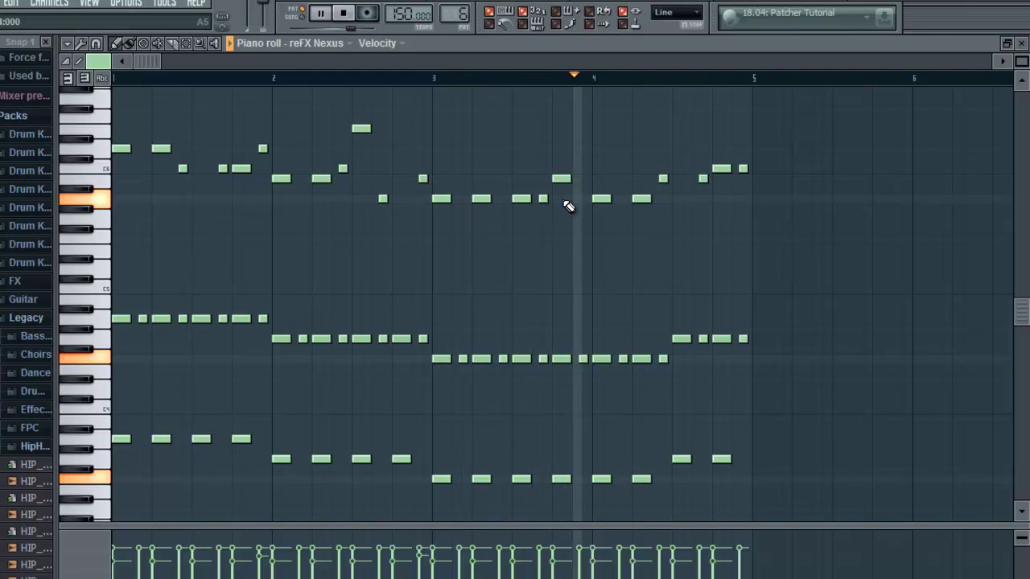
left_click_drag(560, 178, 560, 199)
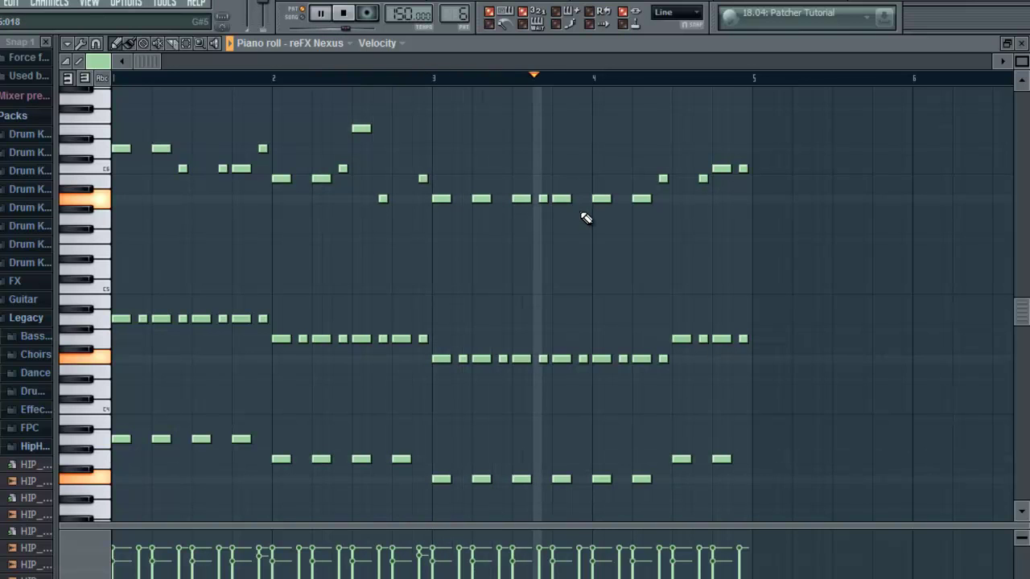
right_click(560, 199)
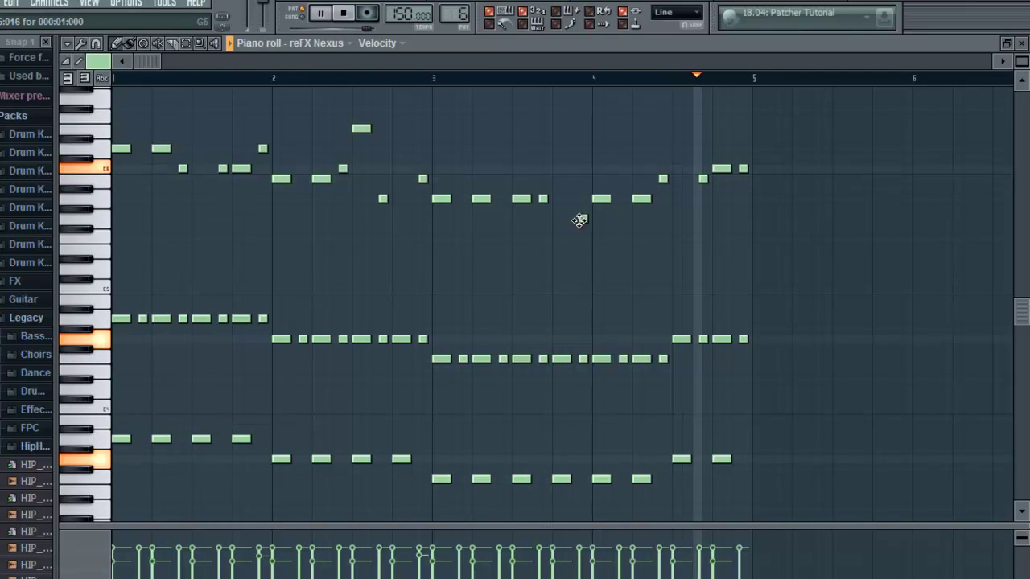
Step: Try a short rising G5, A5, B5 run between beats 3 and 4 of bar 4, playing from bar 4
key("space")
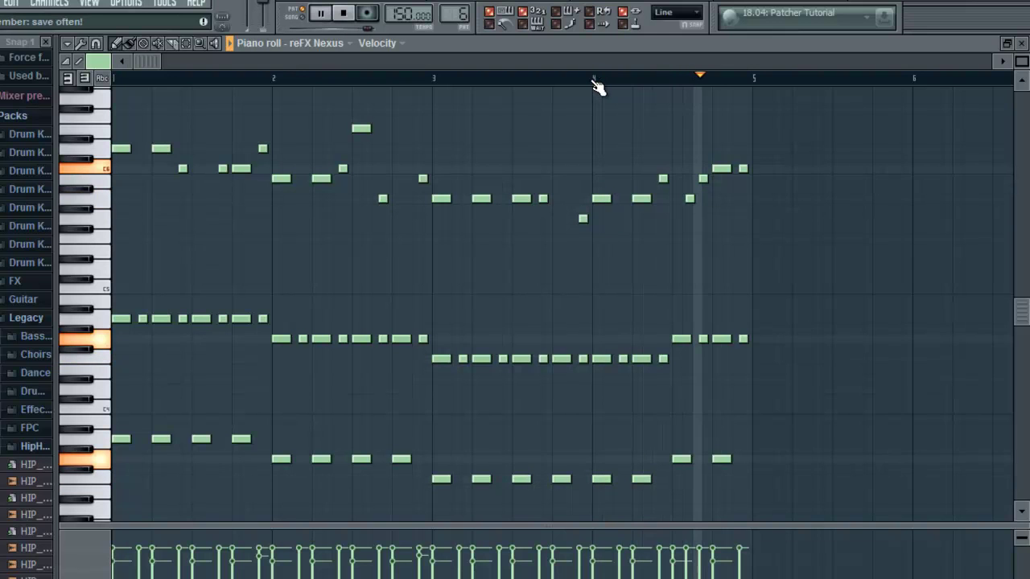
key("space")
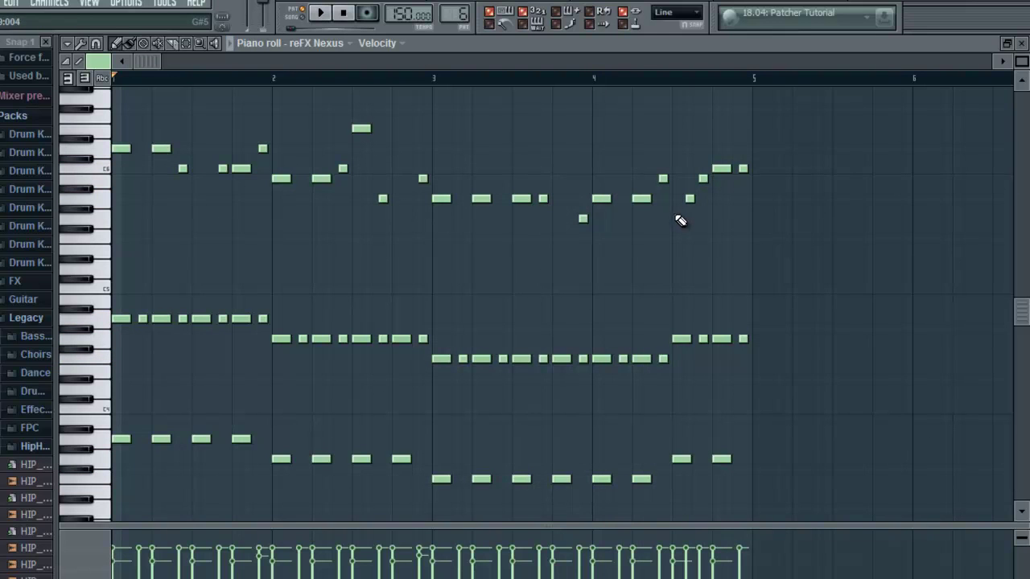
left_click(590, 83)
key("space")
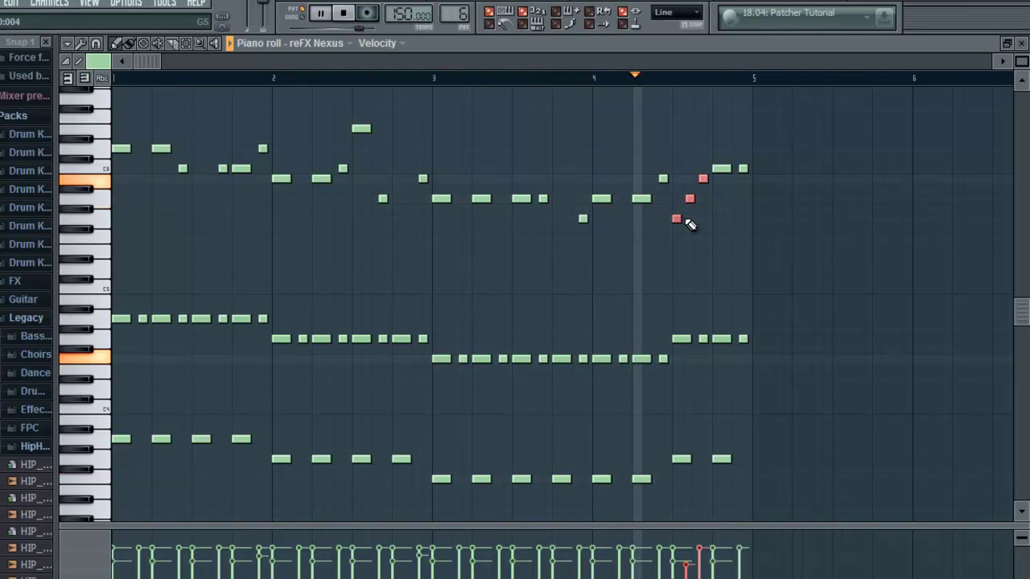
key("space")
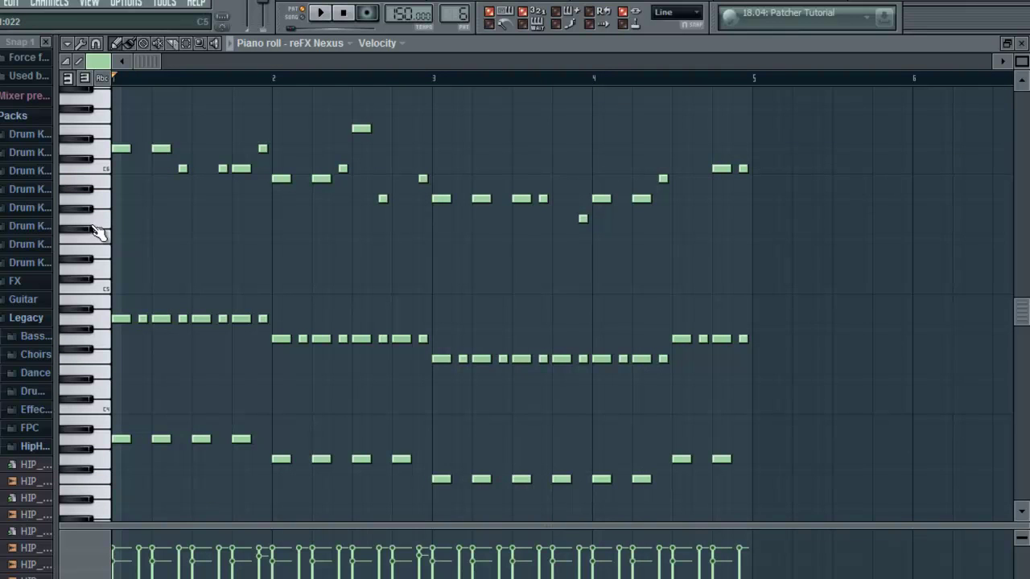
Step: Turn the middle layer's long A4, G4 and F4 notes into short notes a third of a beat after each beat, keeping the existing short ones
left_click_drag(111, 298, 125, 501)
key("Delete")
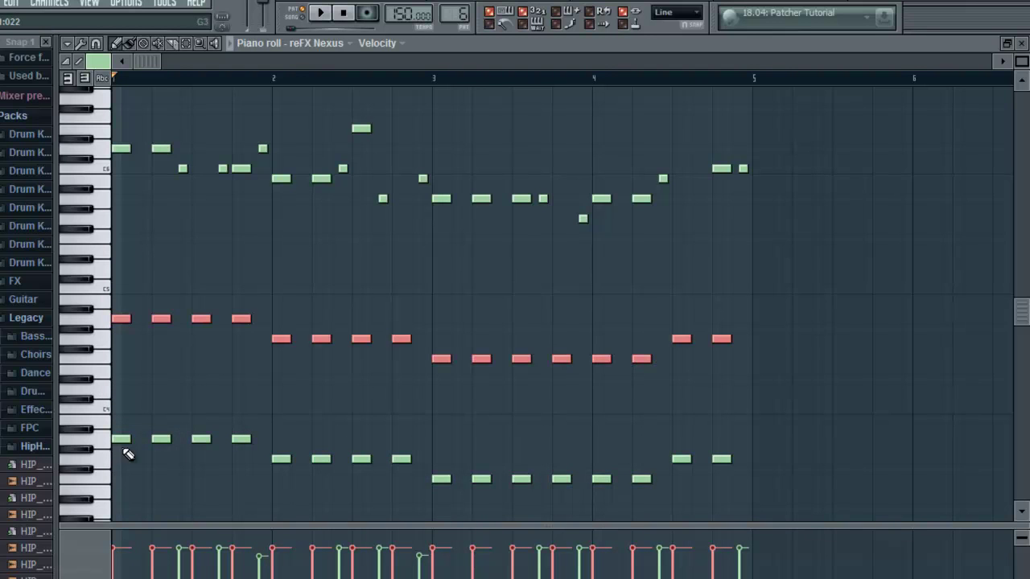
left_click_drag(118, 323, 142, 320)
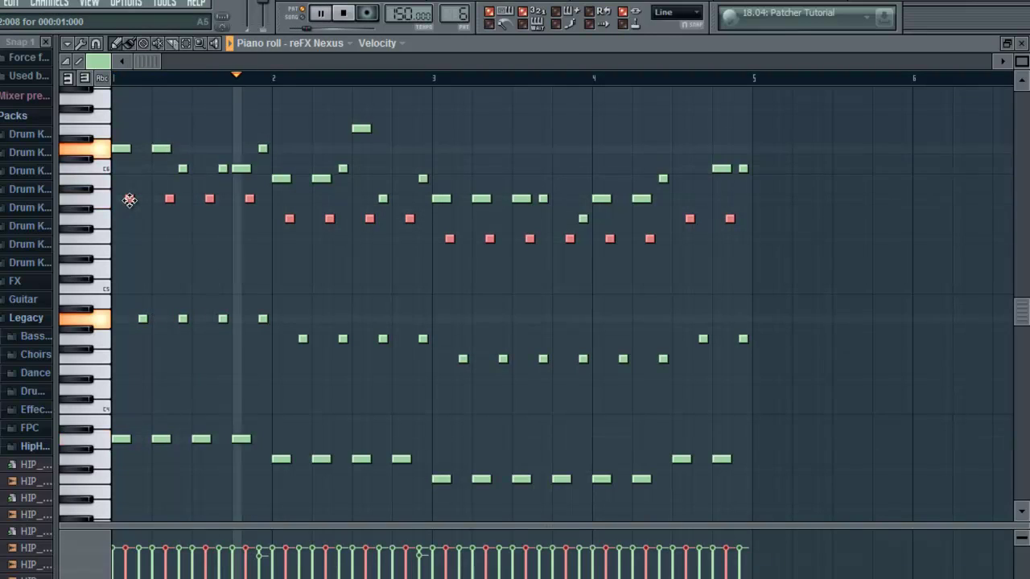
Step: Move the shifted short notes up out of the way, and shorten the lowest A3, G3 and F3 bass notes to a third of a beat
key("space")
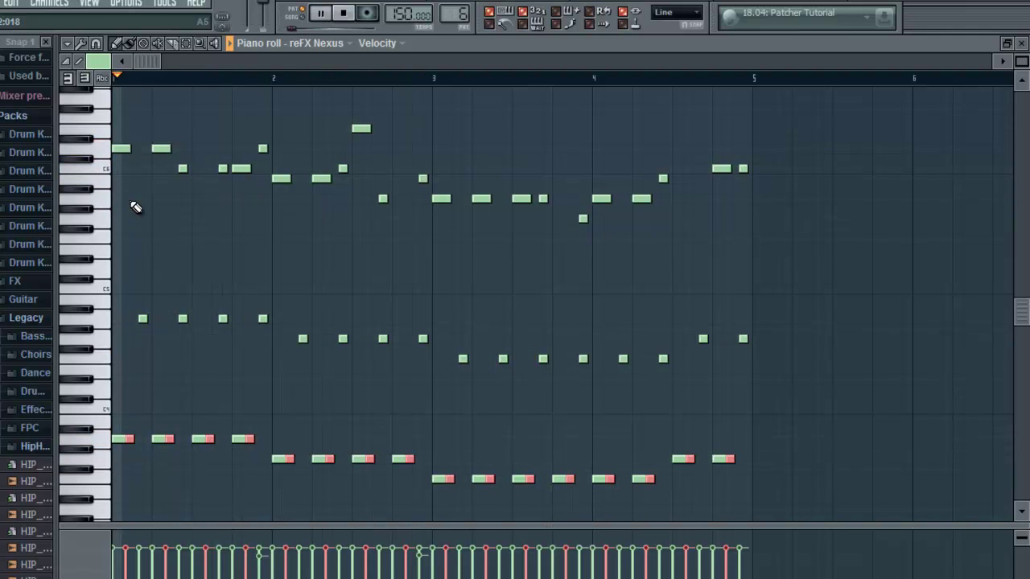
key("space")
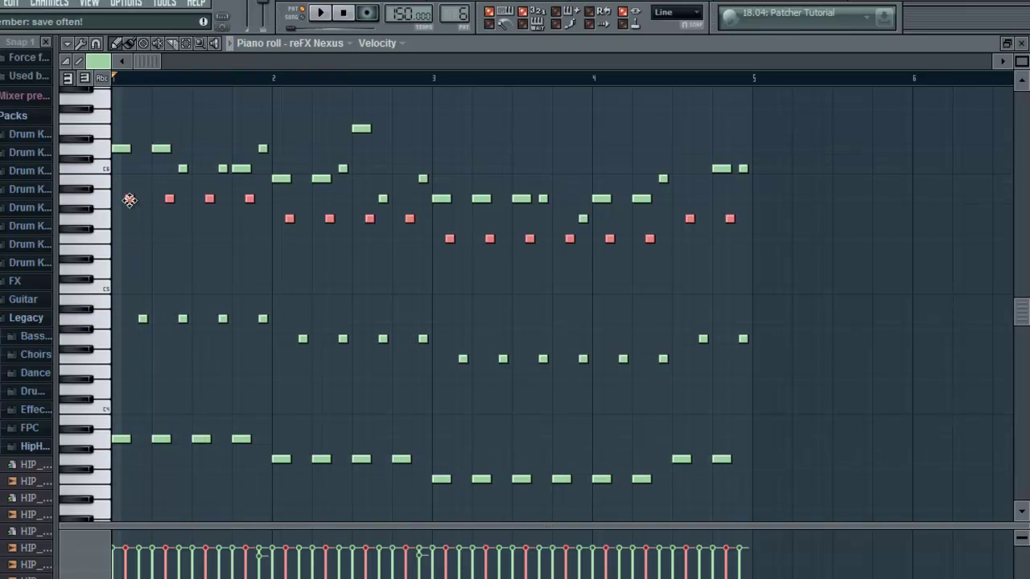
scroll(134, 206, "up", 1)
key("ctrl+Up")
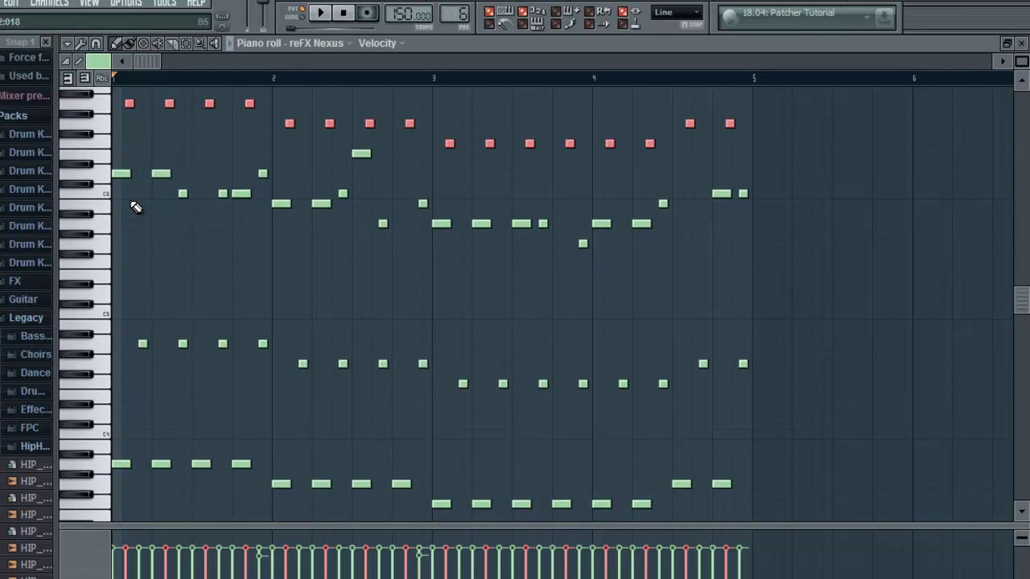
scroll(135, 207, "down", 2)
left_click_drag(102, 410, 115, 449)
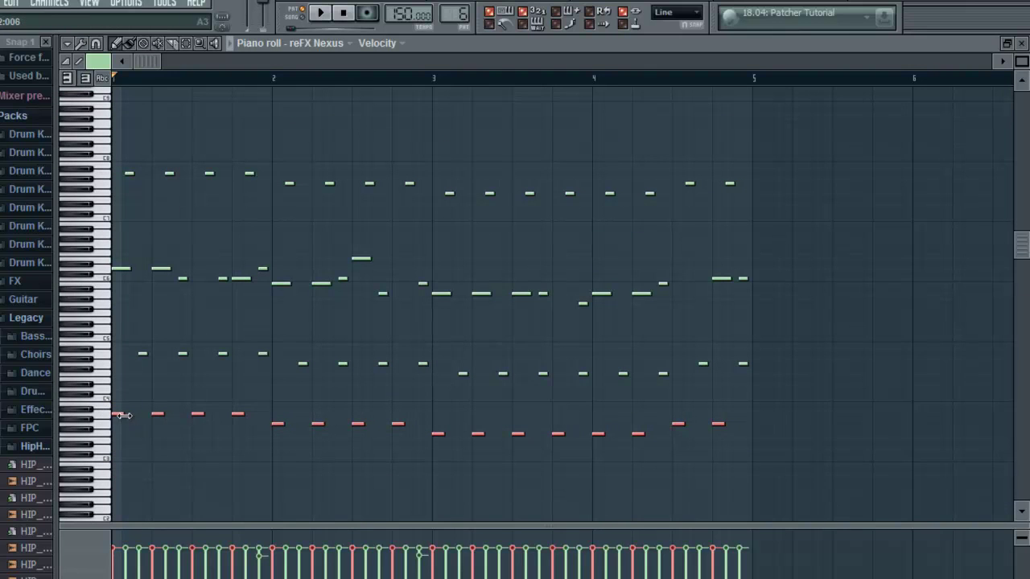
Step: Lower the raised short notes four octaves beside the A3, G3 and F3 bass notes, and play the result in the large keyboard view
left_click_drag(102, 133, 106, 205)
key("ctrl+Down")
key("ctrl+Down")
key("ctrl+Down")
key("ctrl+Down")
key("space")
left_click(68, 78)
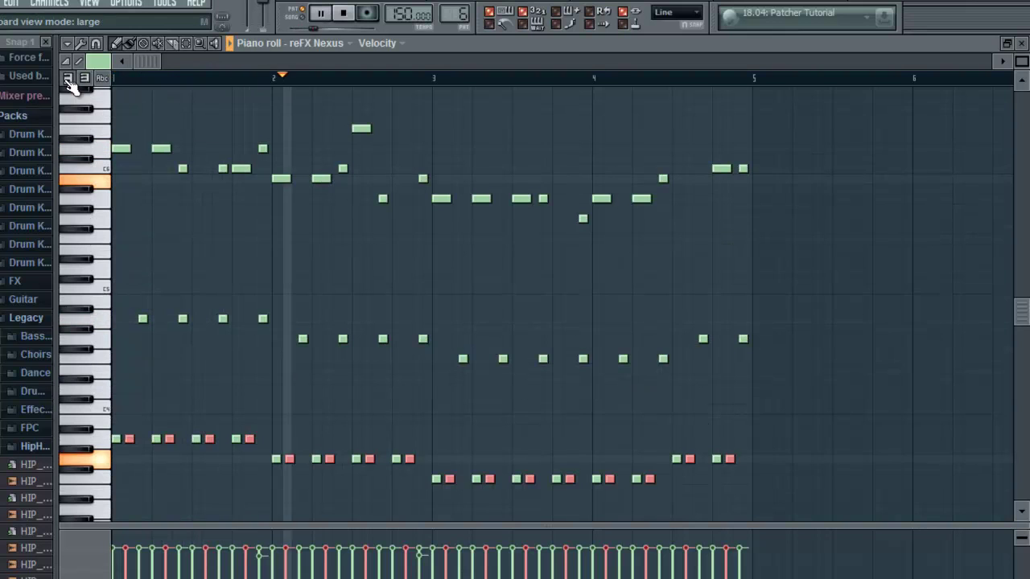
scroll(68, 80, "up", 4)
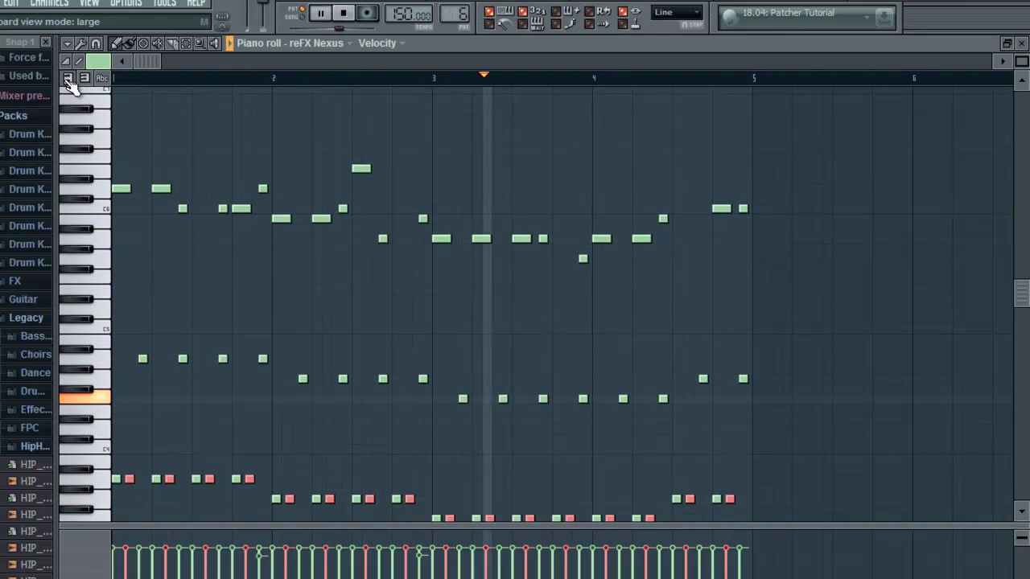
scroll(71, 86, "down", 2)
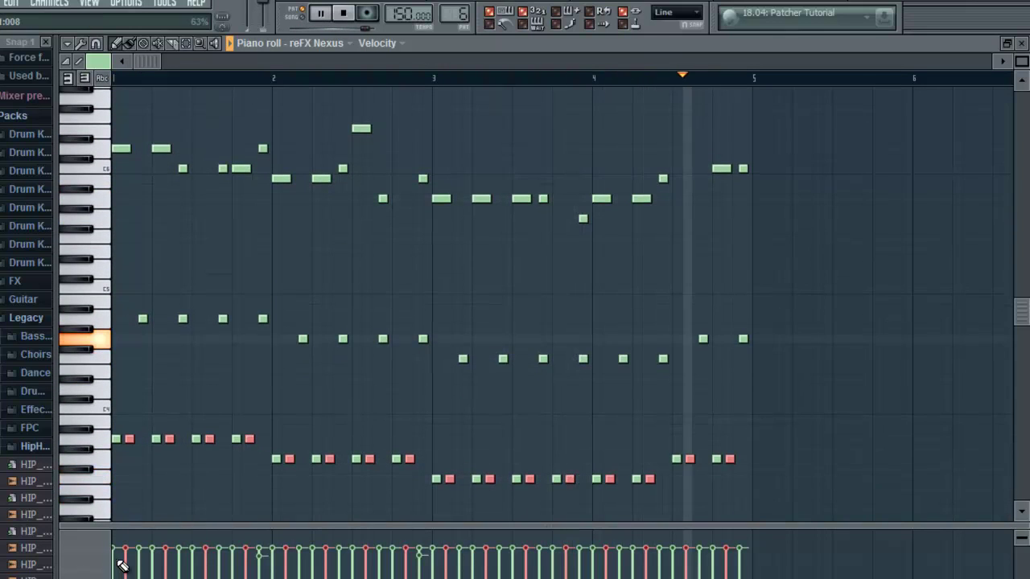
Step: Slightly lower the velocity of each beat's second bass note, and restore bar 4's short A5 and B5 with a softer A5
left_click_drag(121, 566, 748, 559)
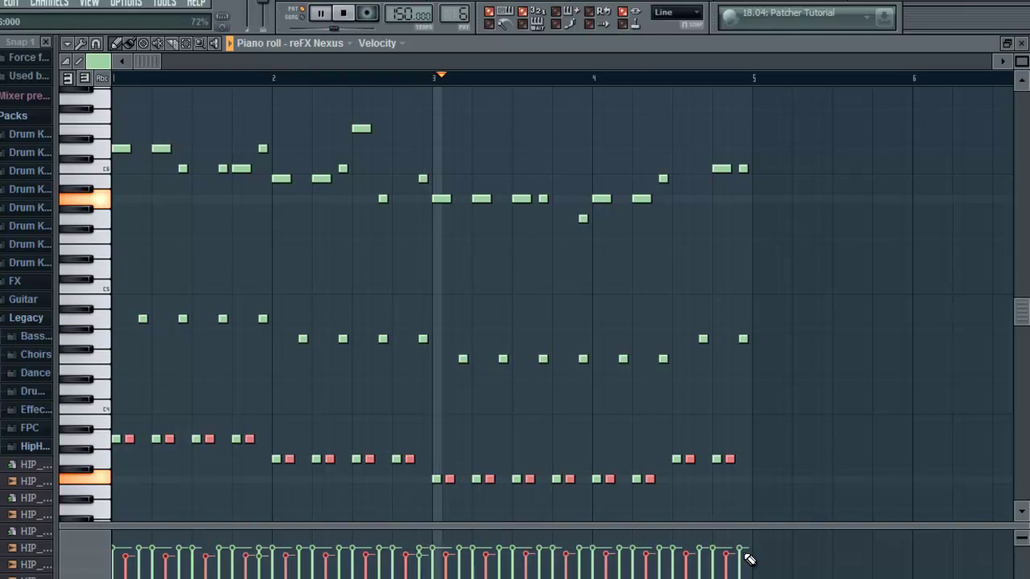
key("space")
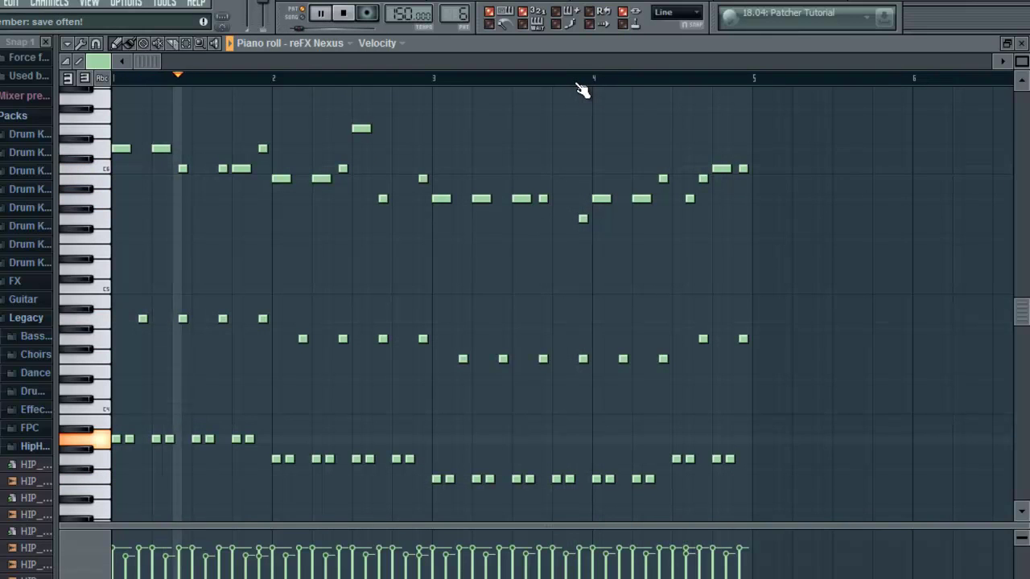
left_click(690, 198)
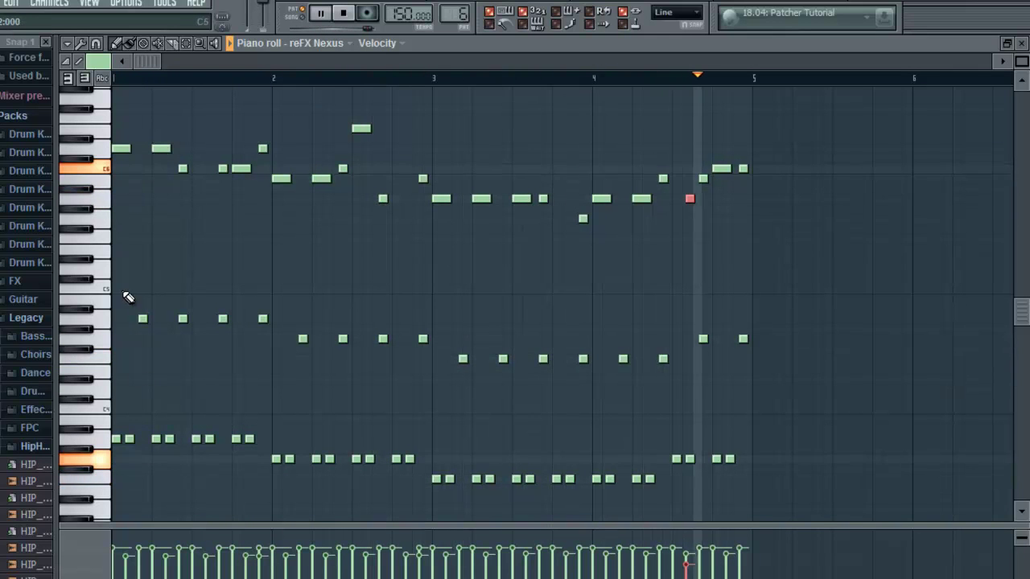
Step: Copy the off-beat A4, G4 and F4 notes into the slicer kick channel's piano roll, one octave higher on slices 10, 8 and 6
left_click_drag(104, 306, 103, 370)
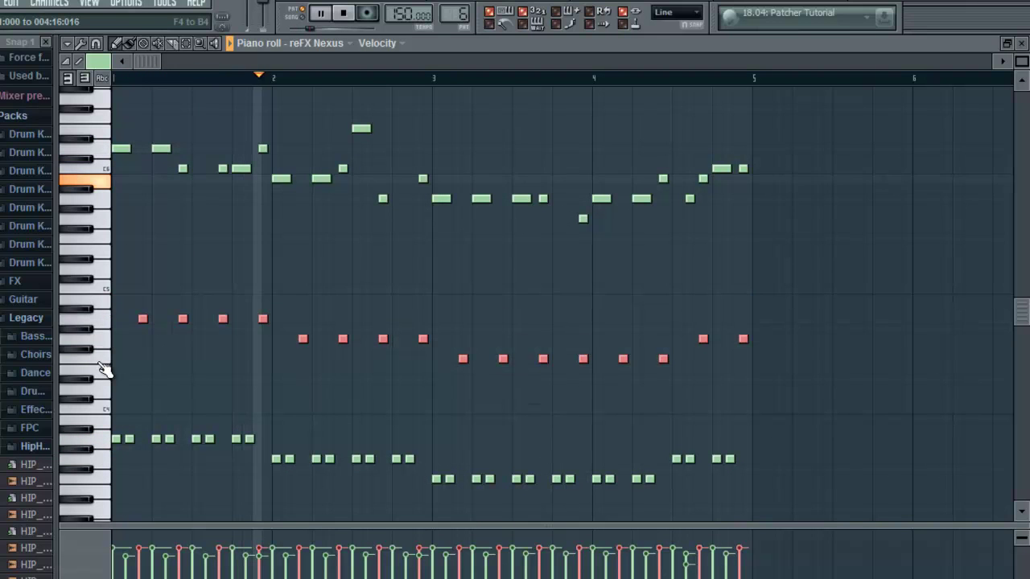
key("space")
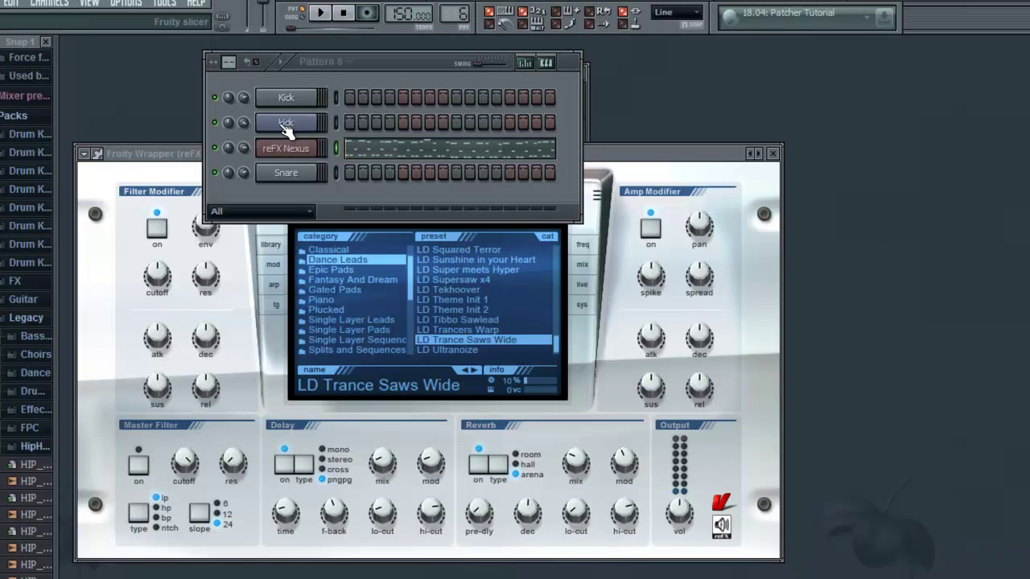
key("F7")
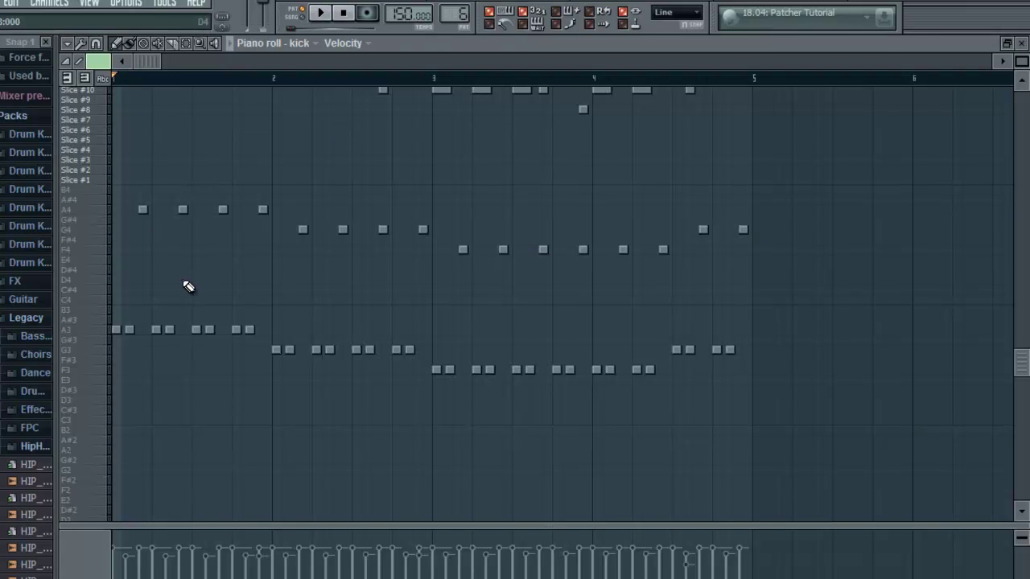
scroll(182, 280, "up", 3)
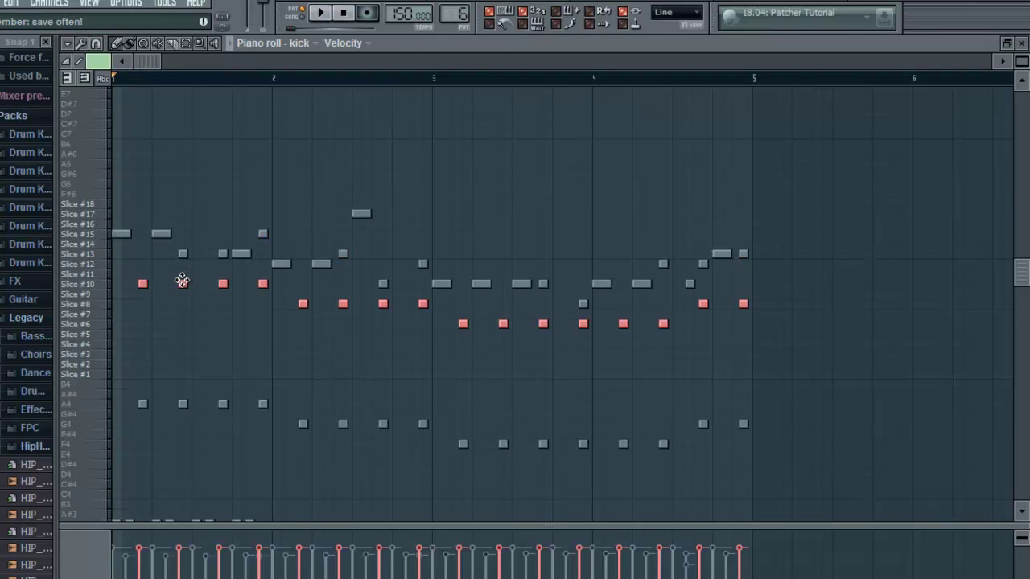
Step: Shift the copied slicer notes to the start of each beat and lengthen each one to a full beat
left_click_drag(143, 285, 115, 285)
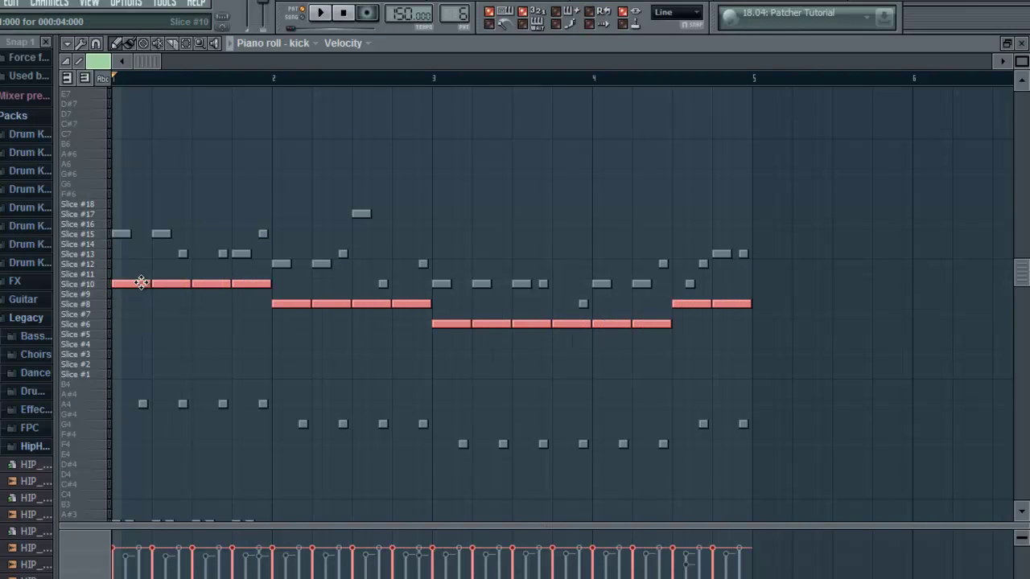
key("shift+Down")
key("F7")
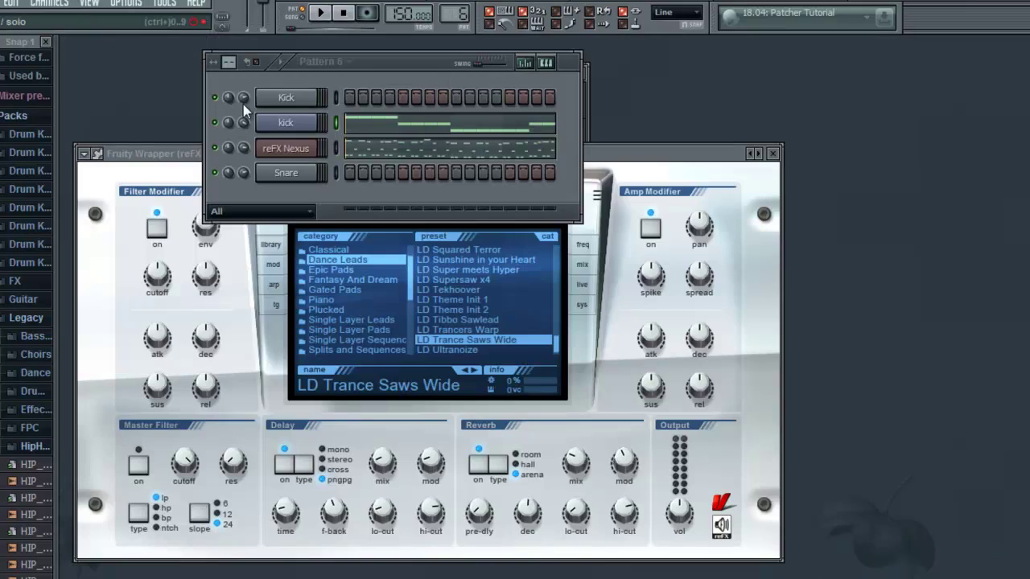
Step: Check the Nexus notes against the slicer kick line, and play pattern 6 with both channels
left_click(401, 154)
key("shift+Down")
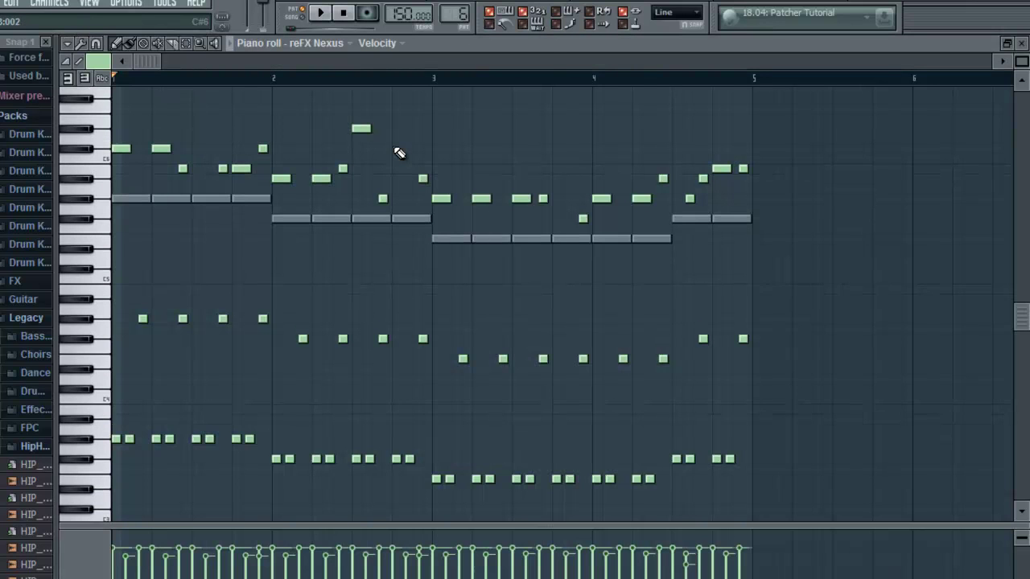
key("F7")
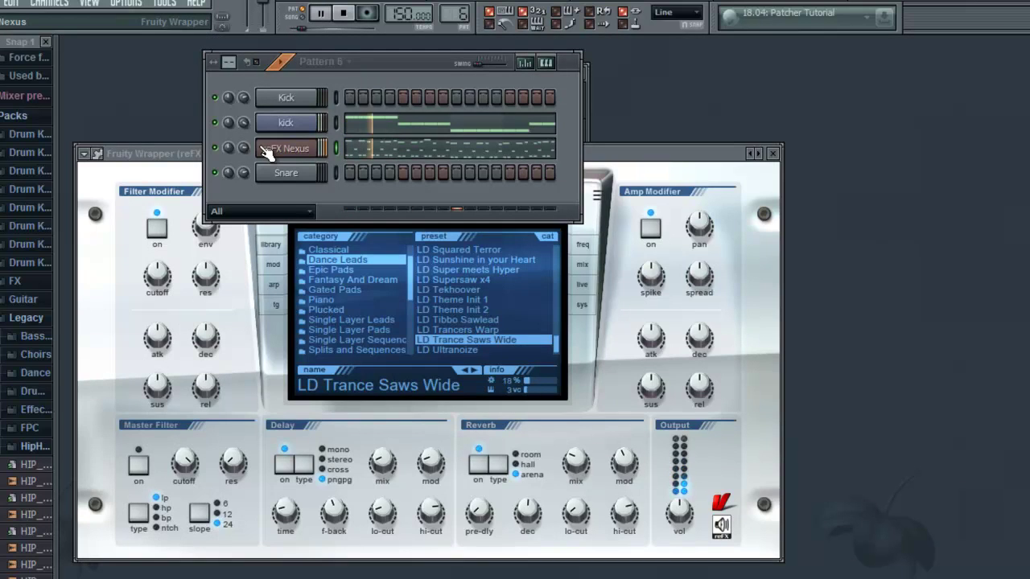
Step: Add a short, soft G5 on beat 3 of bar 4 in the Nexus melody, leading into A5 and B5, and check it in playback
left_click(367, 151)
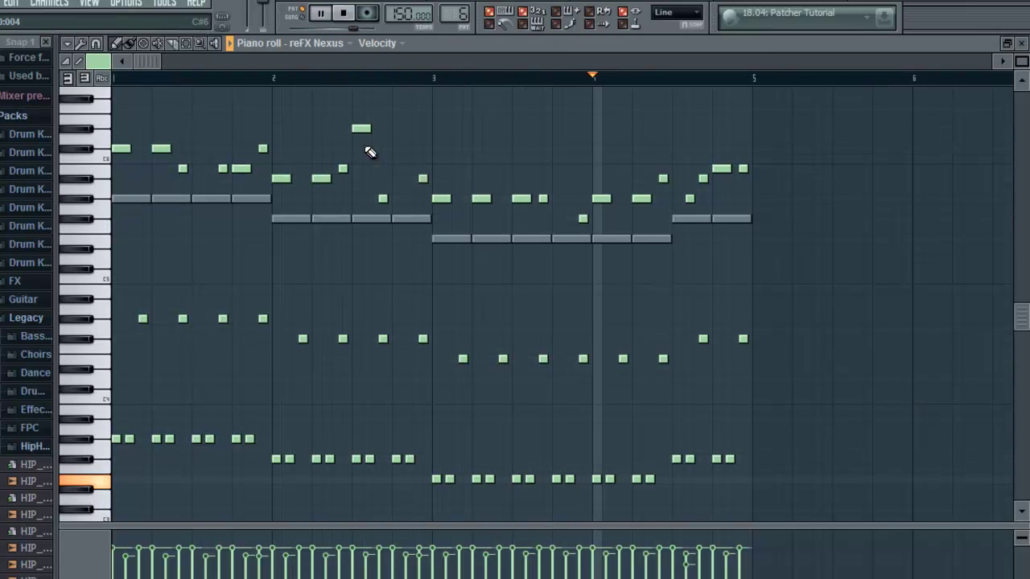
key("Escape")
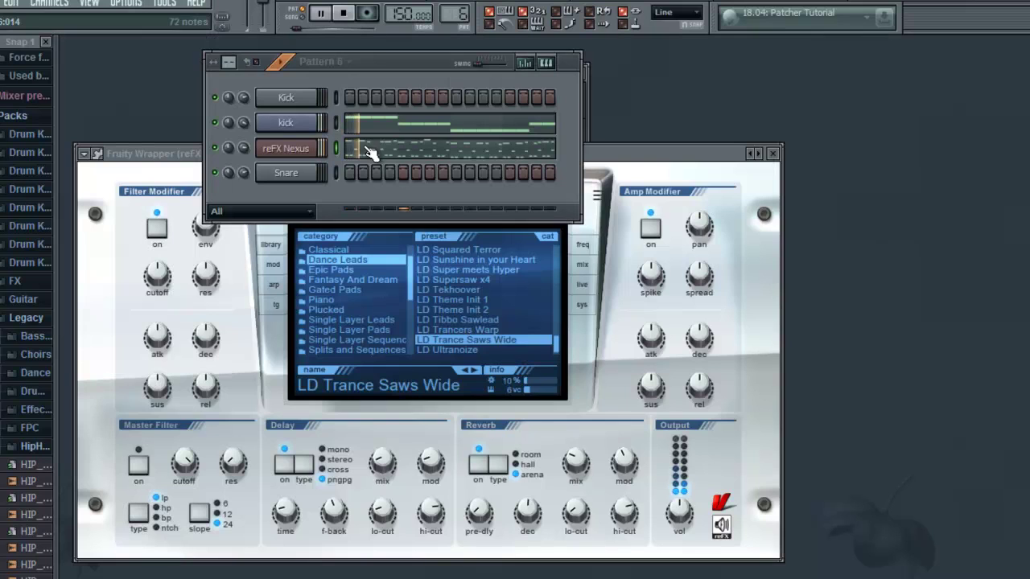
left_click(424, 155)
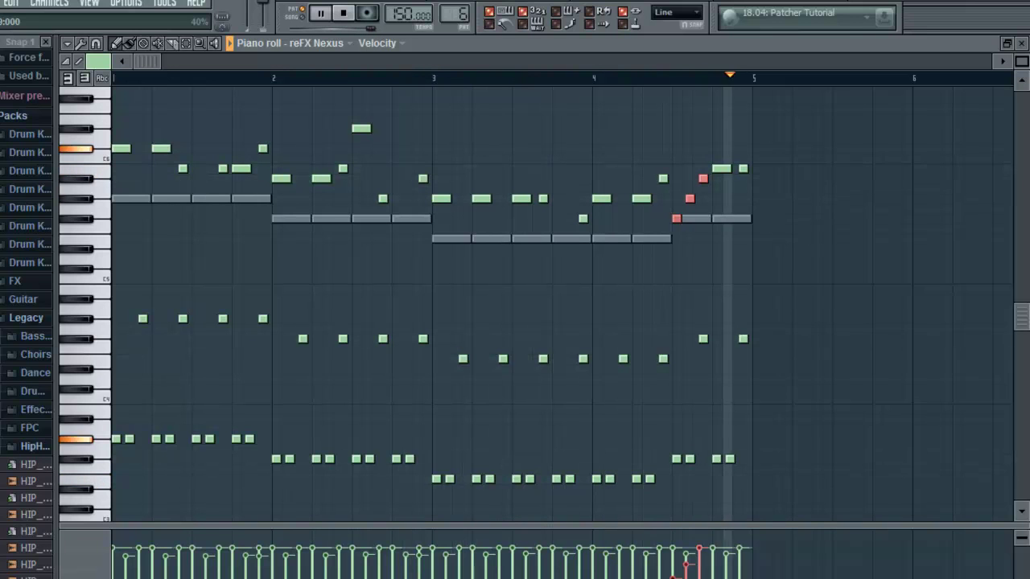
key("space")
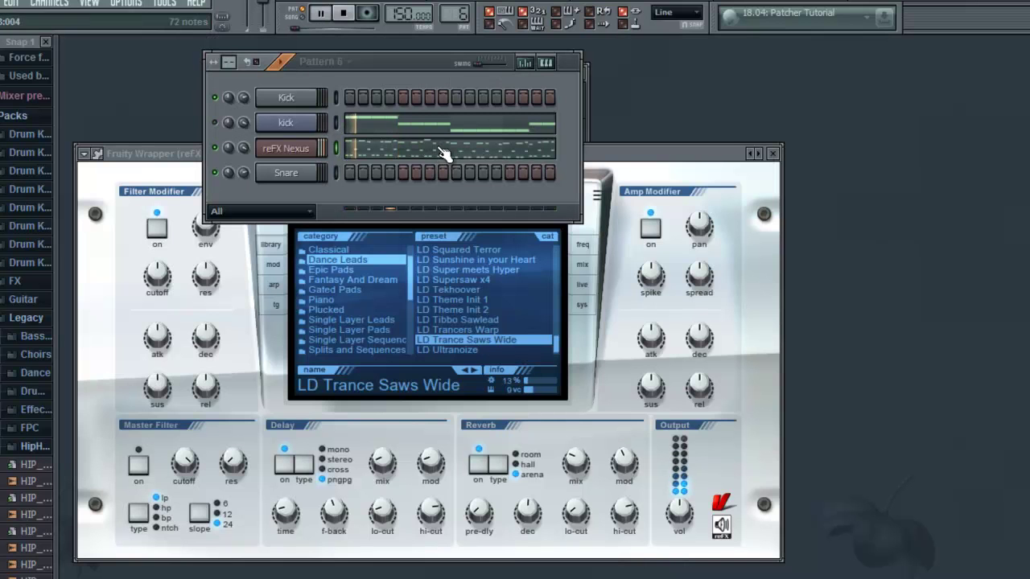
left_click(447, 154)
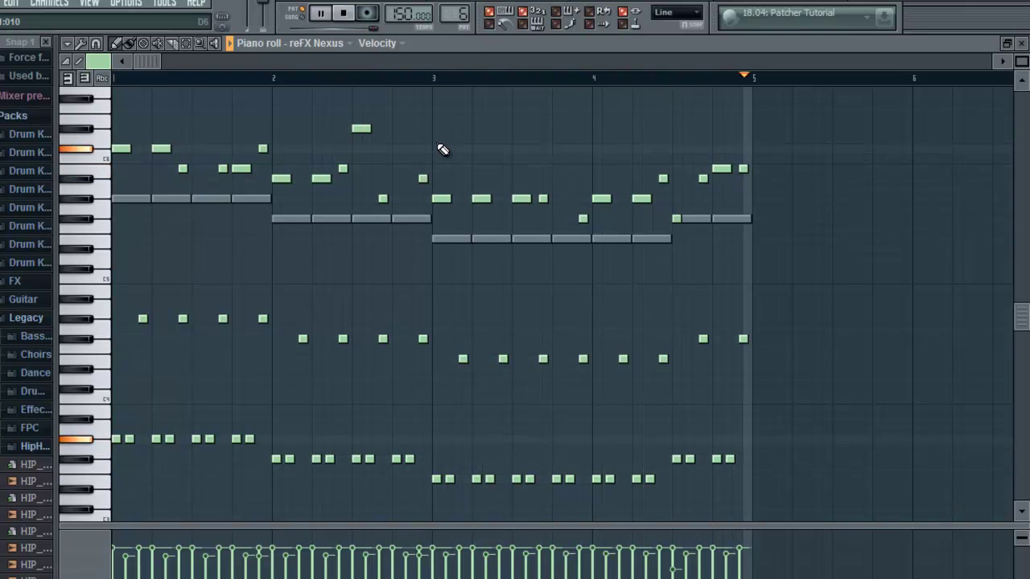
key("space")
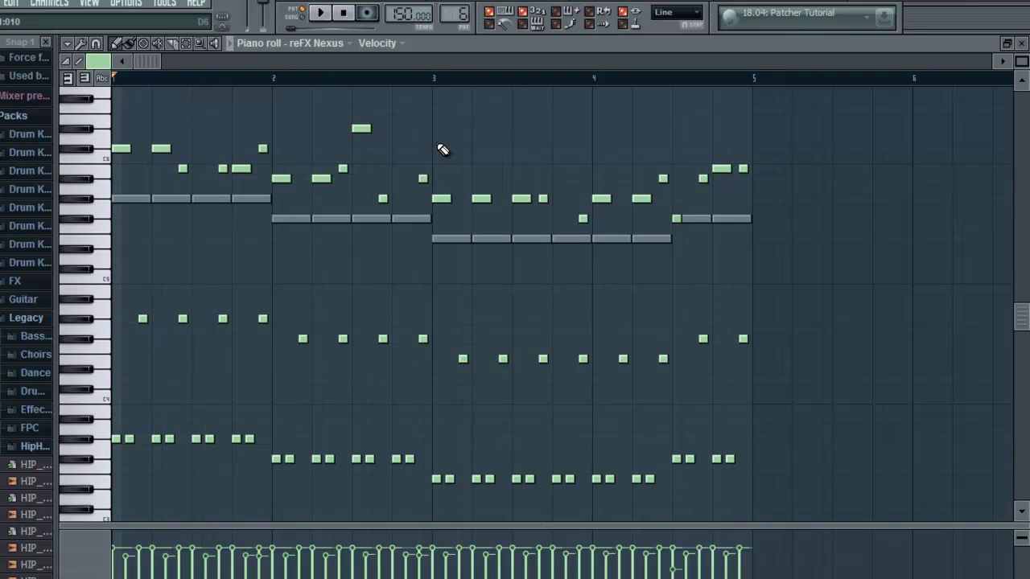